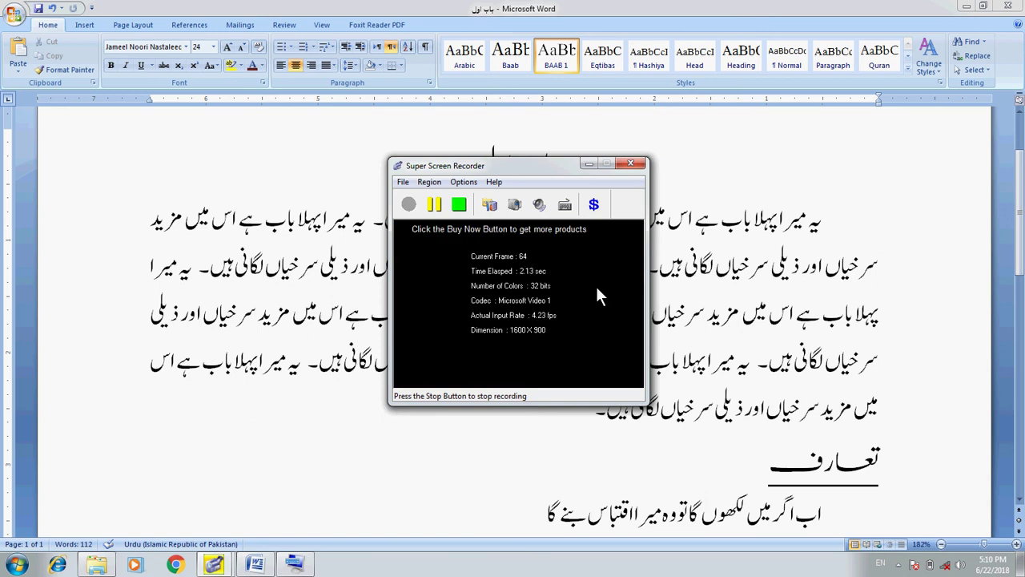
Step: Check the Eqtibas style's shortcut key in Modify Style, then close without changes
click(589, 166)
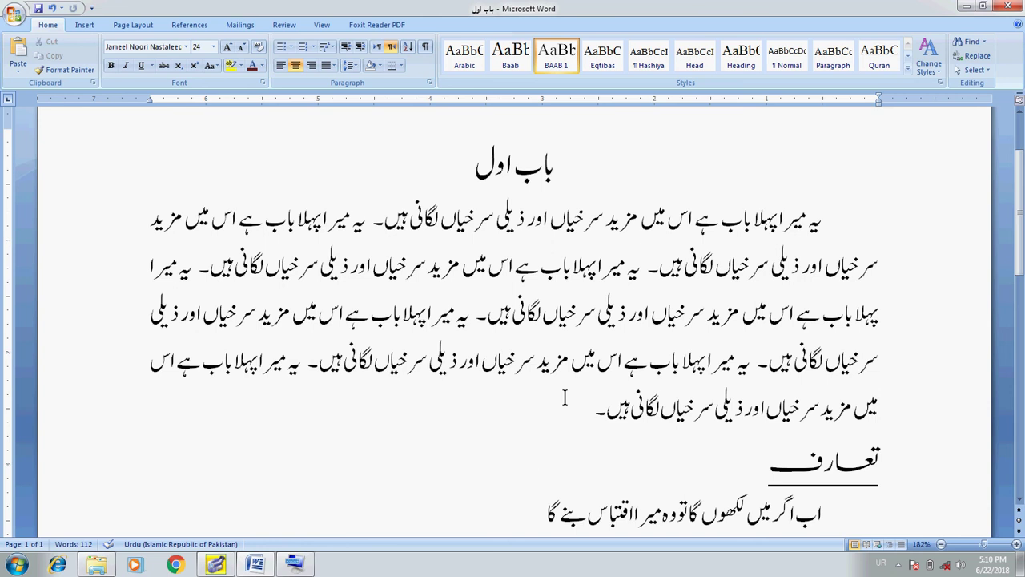
scroll(565, 398, up, 2)
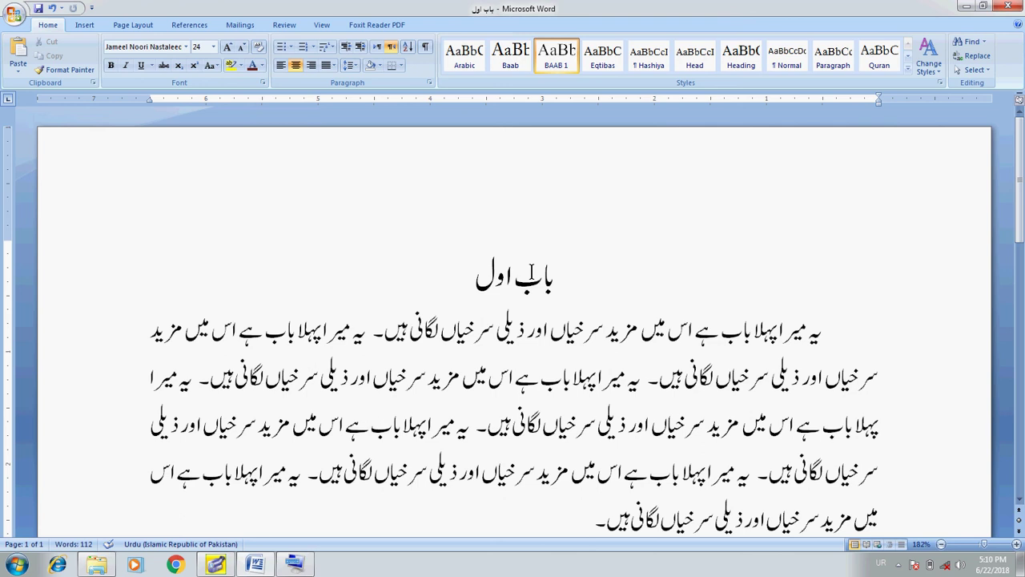
key(ctrl+Down)
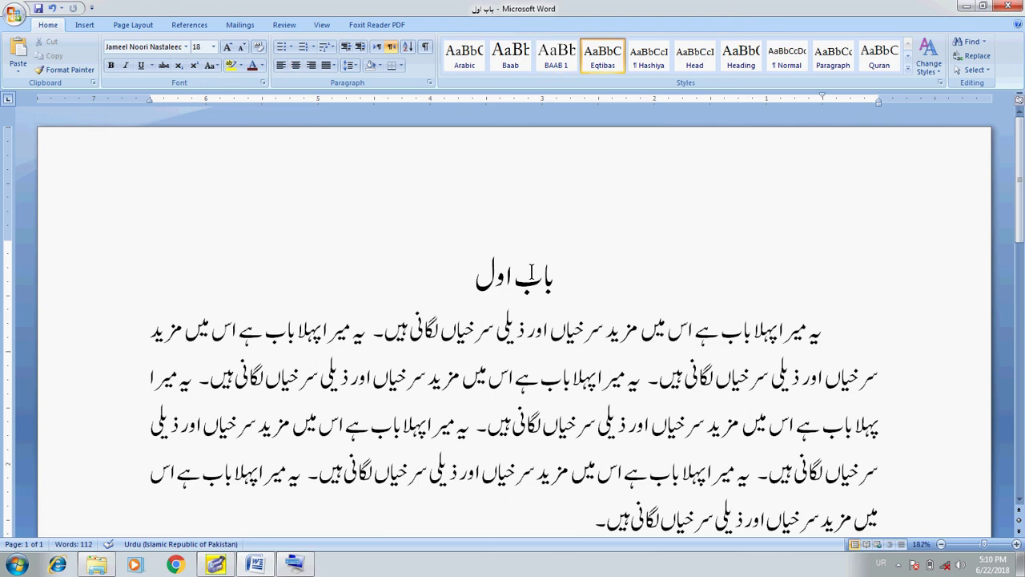
key(ctrl+Down)
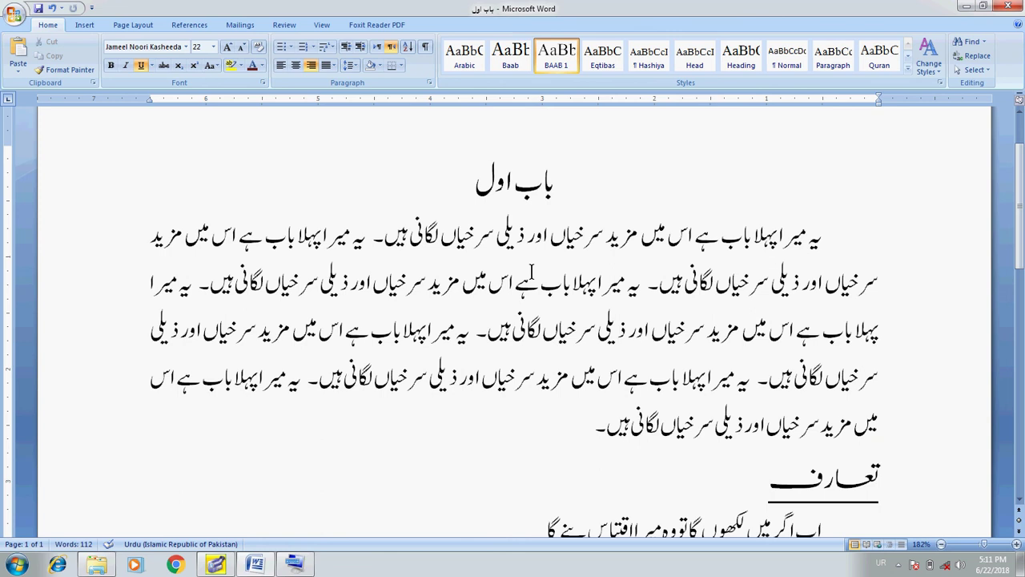
key(Up)
key(Up)
key(Up)
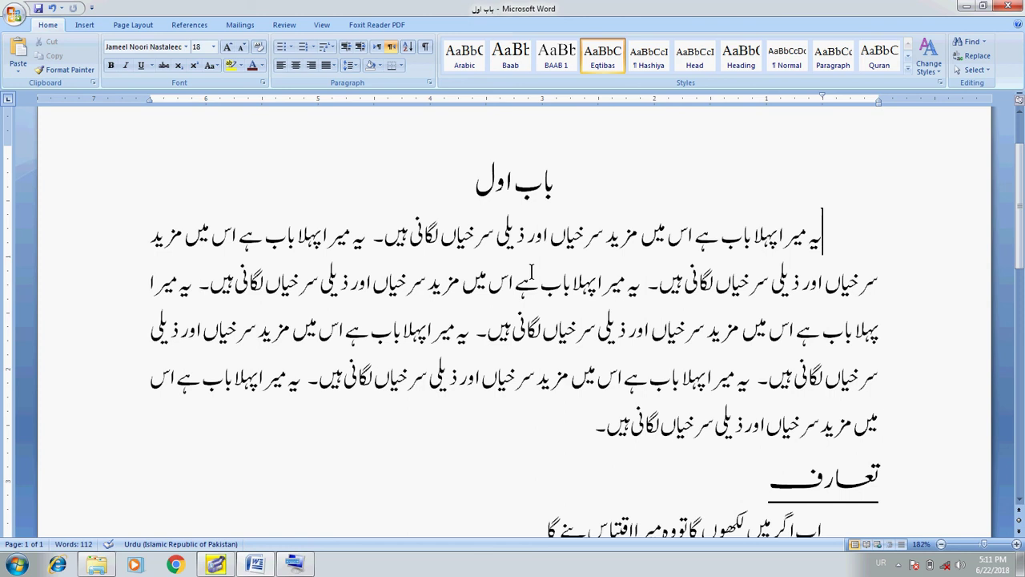
right_click(600, 63)
click(618, 82)
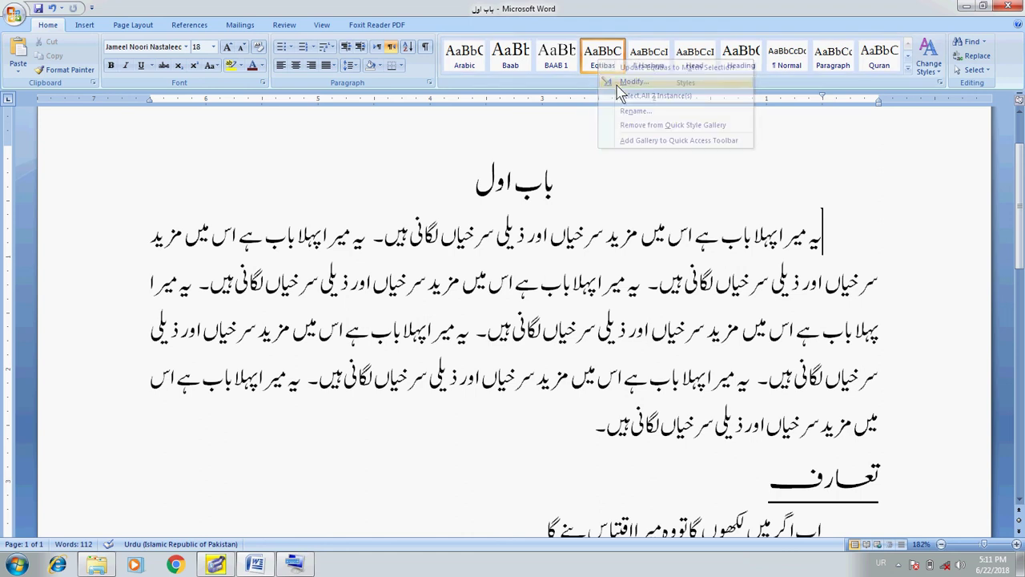
click(330, 454)
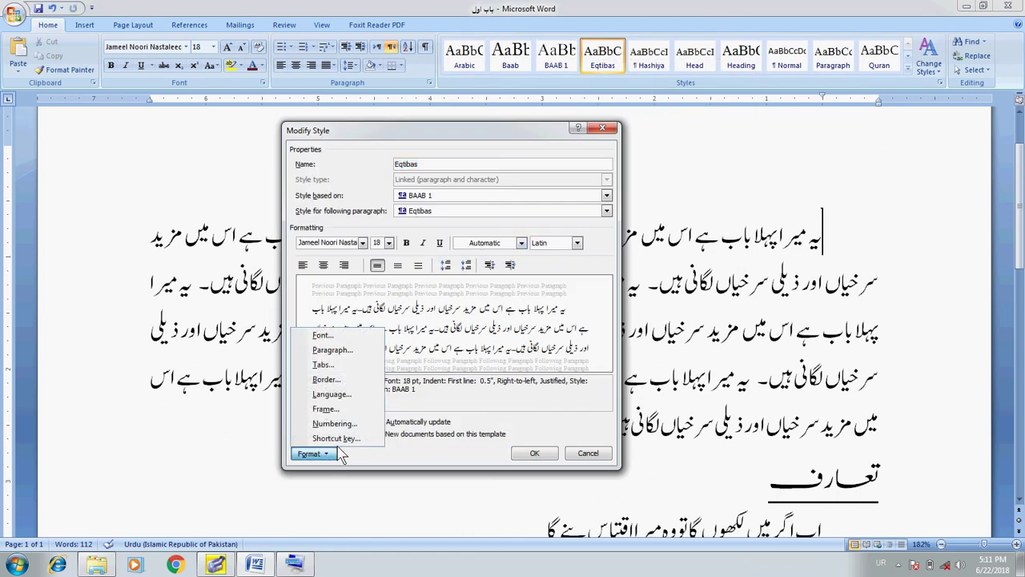
click(336, 439)
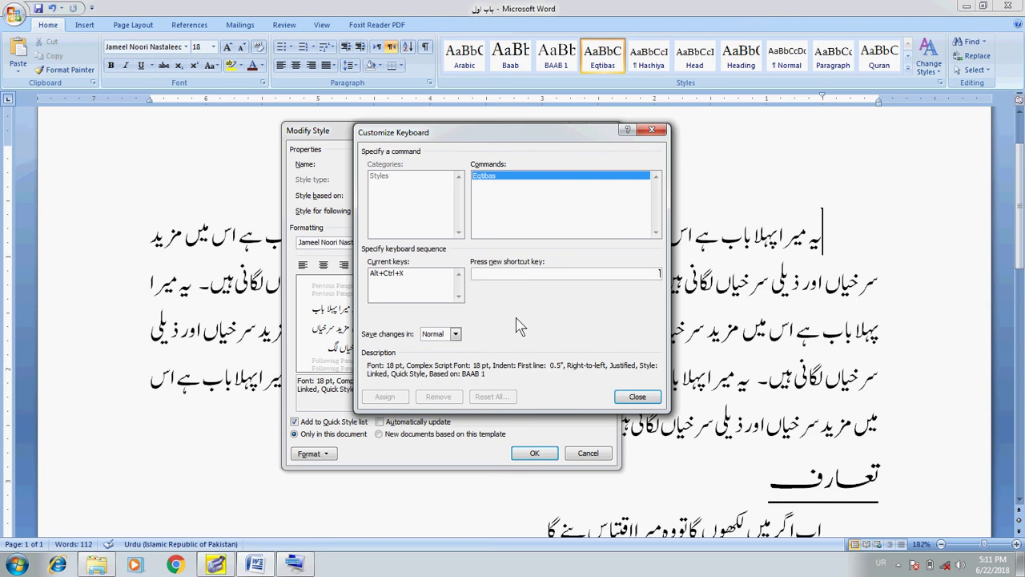
click(637, 396)
click(590, 453)
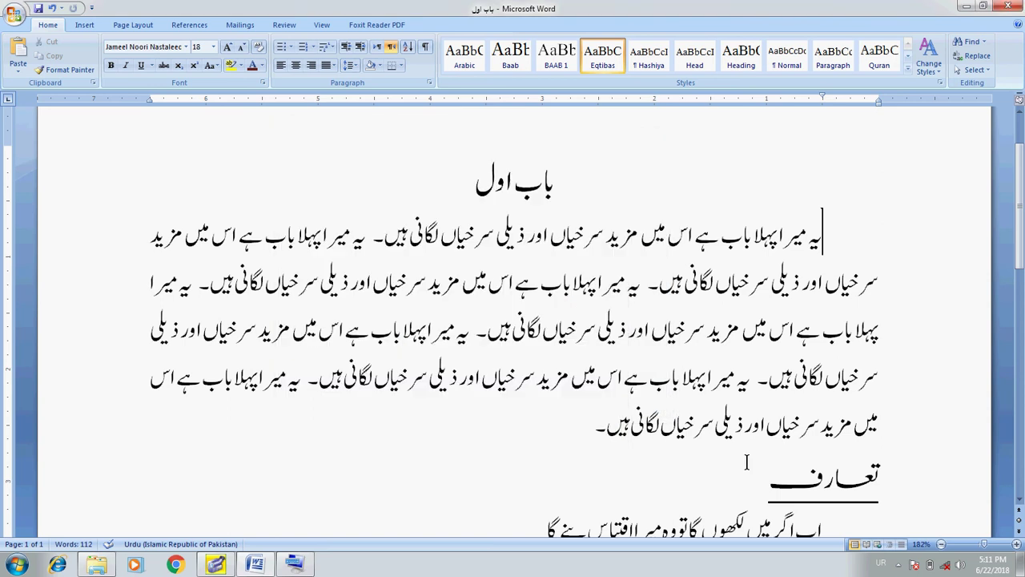
Step: Select the whole تعارف heading line
click(831, 491)
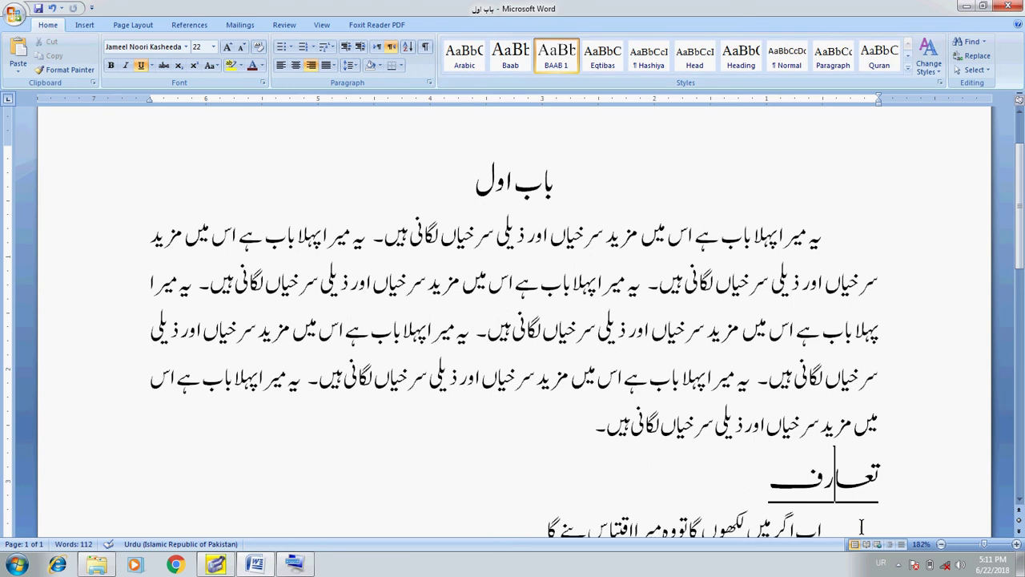
click(838, 491)
key(Home)
key(ctrl+Home)
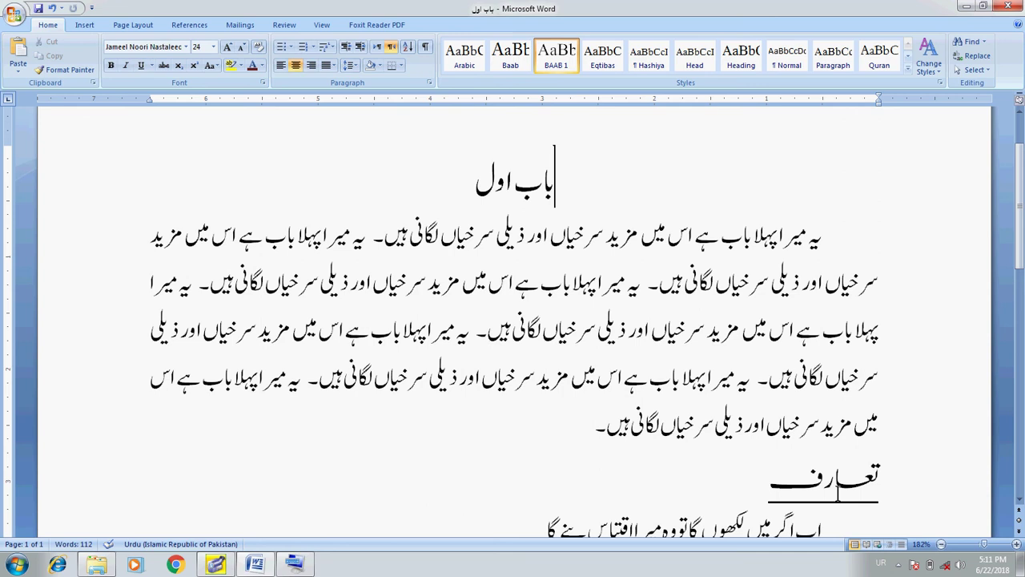
key(ctrl+Down)
key(ctrl+Down)
key(shift+End)
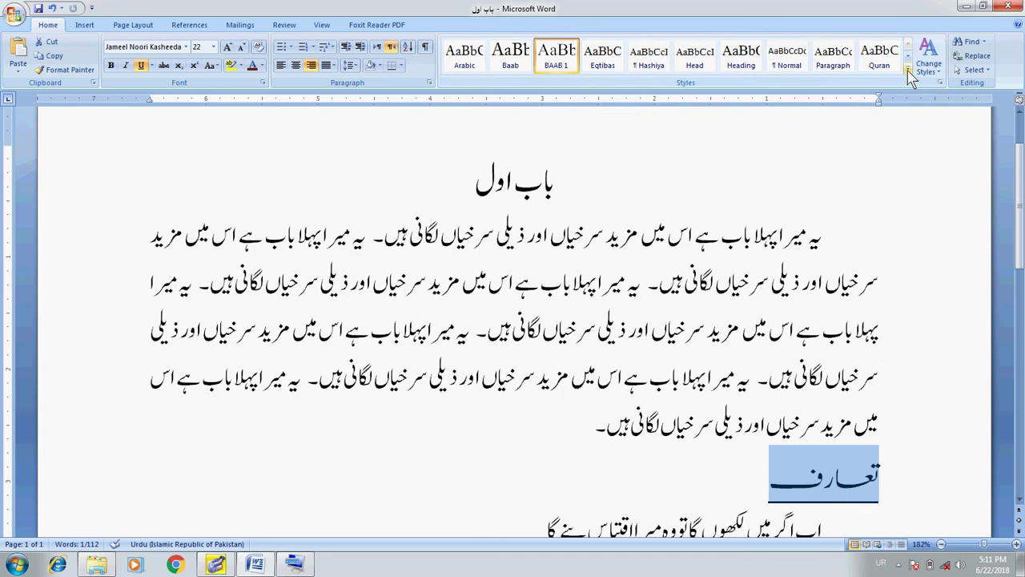
Step: Create a new quick style named Surkhi from the heading's formatting
click(908, 69)
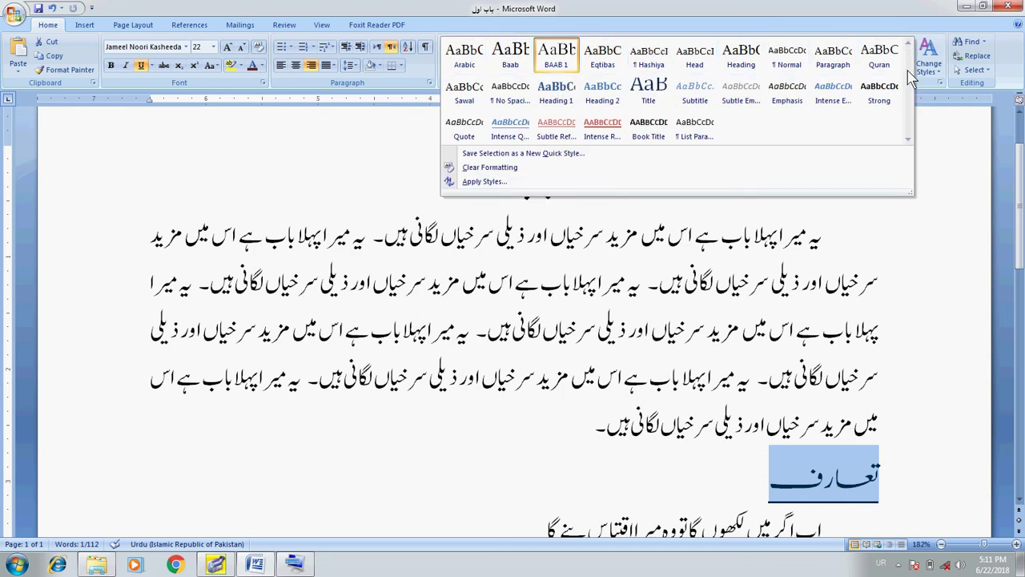
click(563, 155)
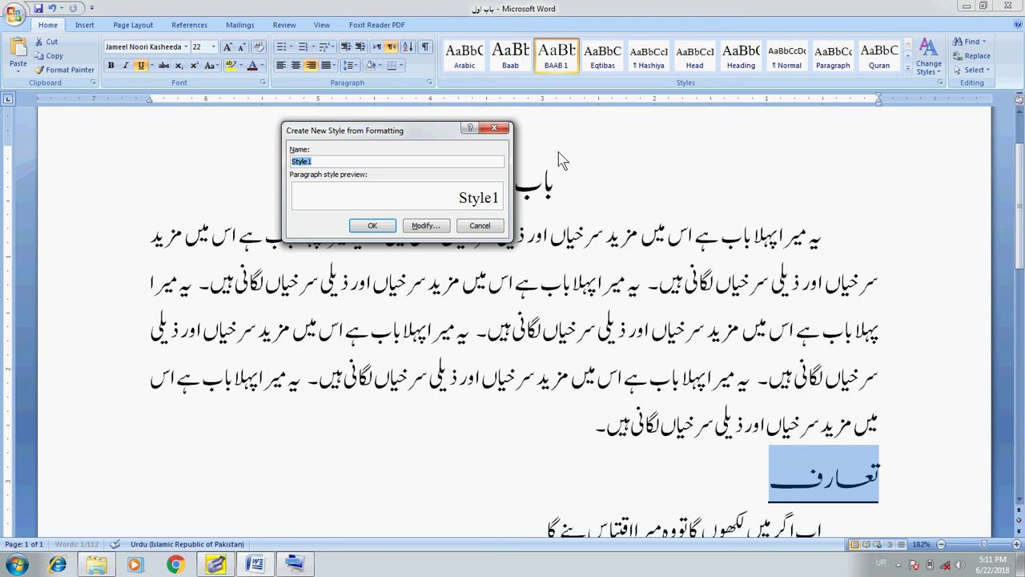
text(ص)
key(BackSpace)
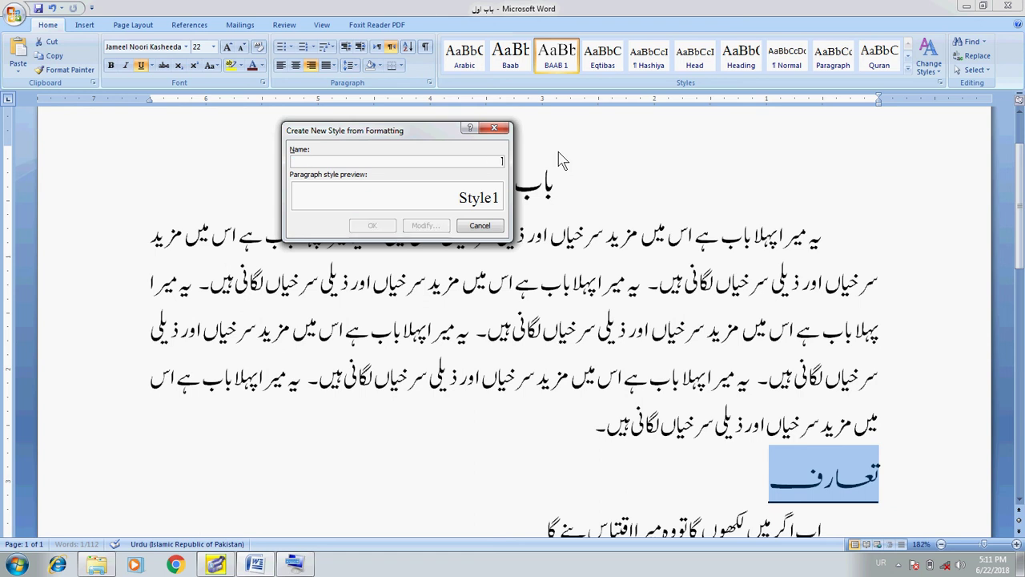
text(Surkhi)
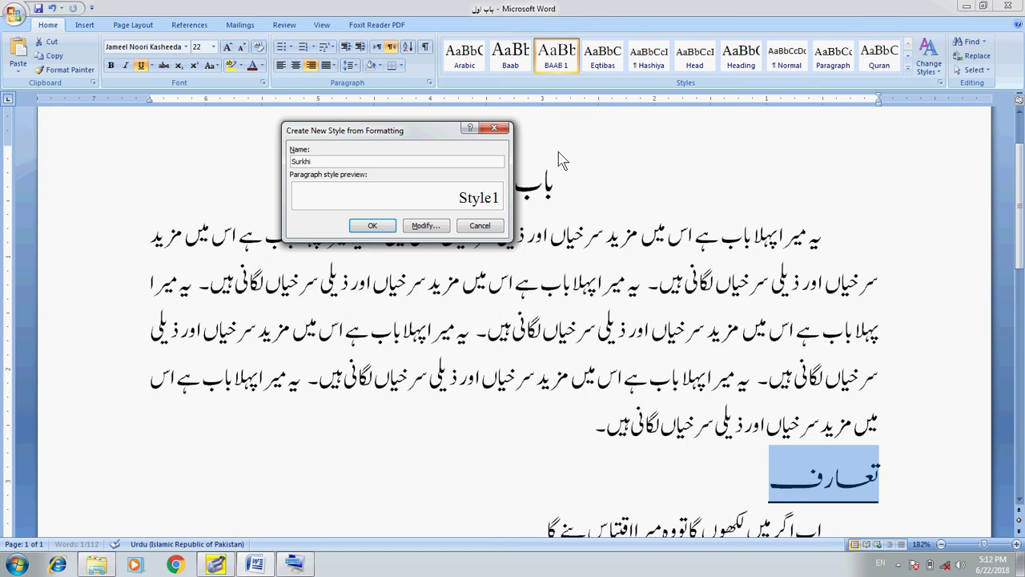
Step: Assign Alt+Ctrl+C as the Surkhi style's shortcut key and confirm the style
click(431, 225)
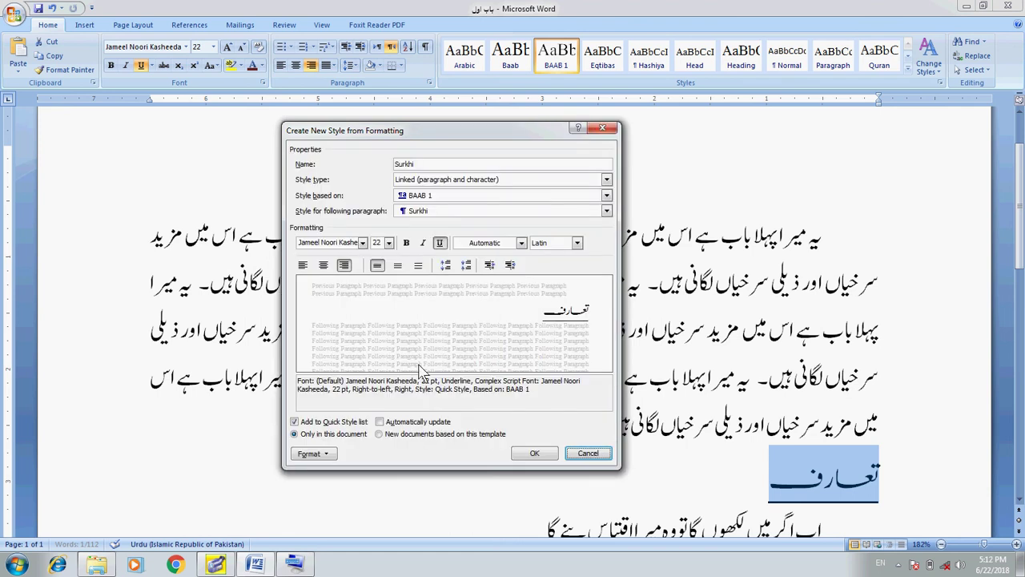
click(329, 453)
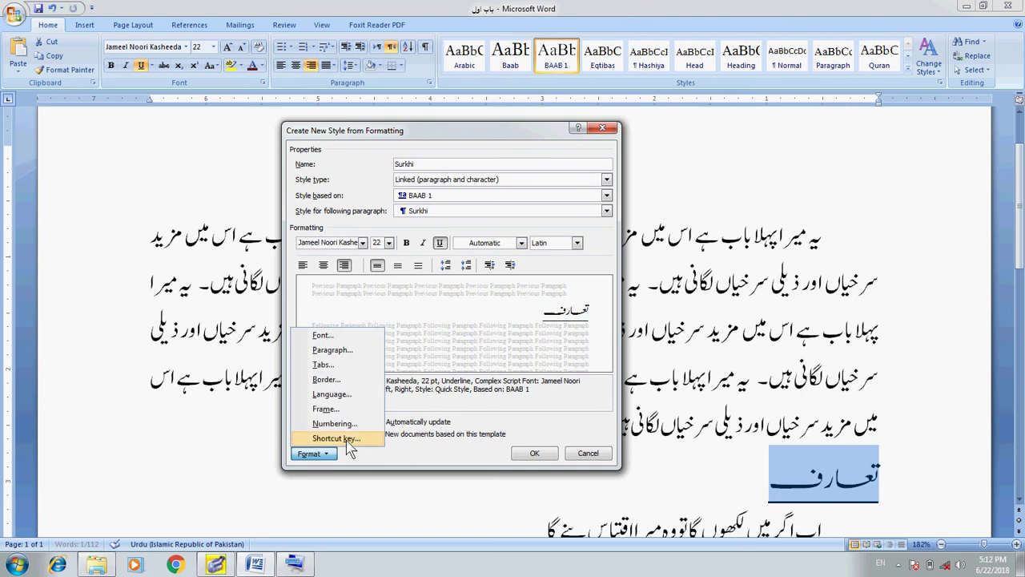
click(346, 437)
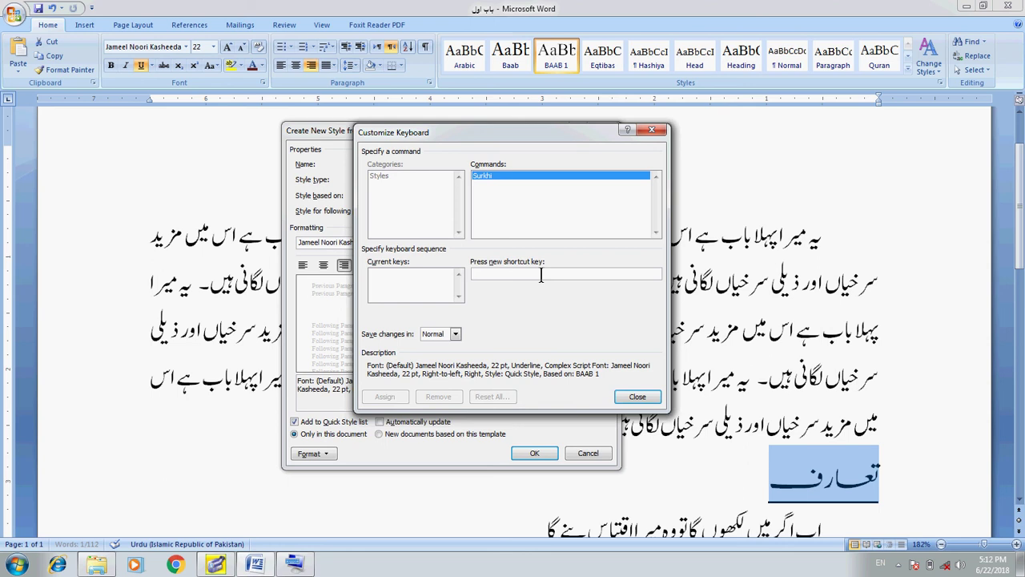
key(ctrl+alt+c)
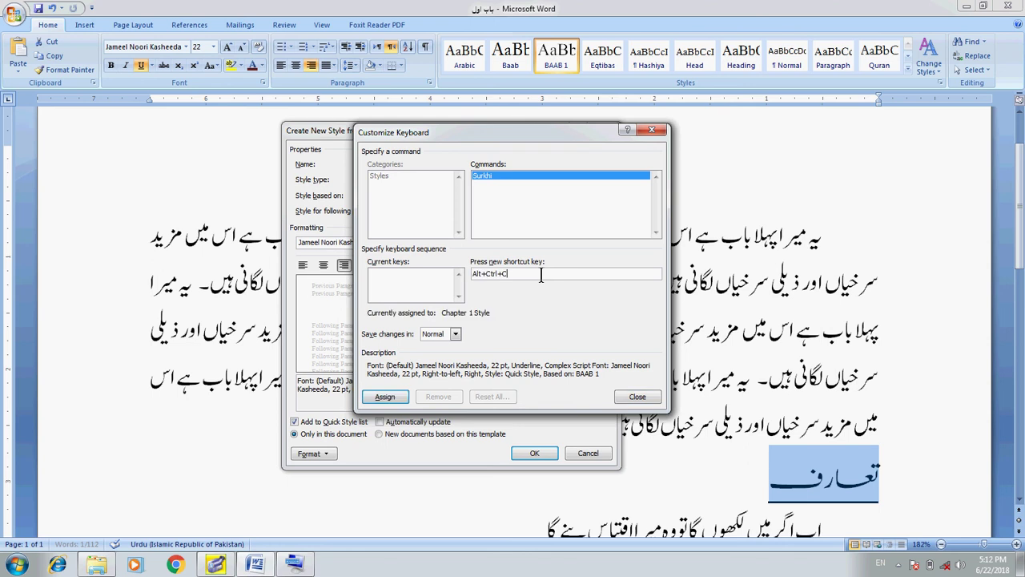
click(378, 397)
click(624, 399)
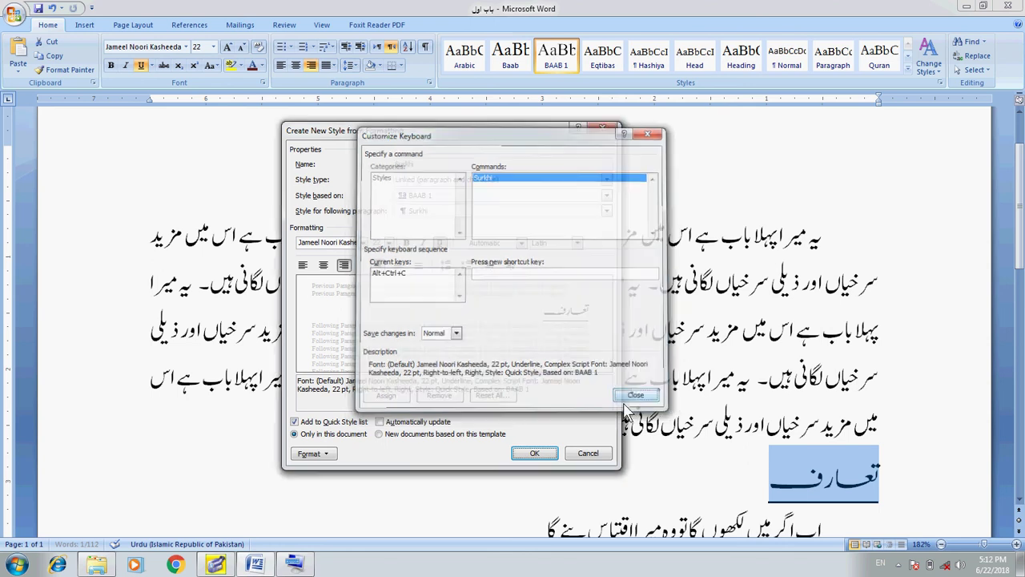
click(534, 453)
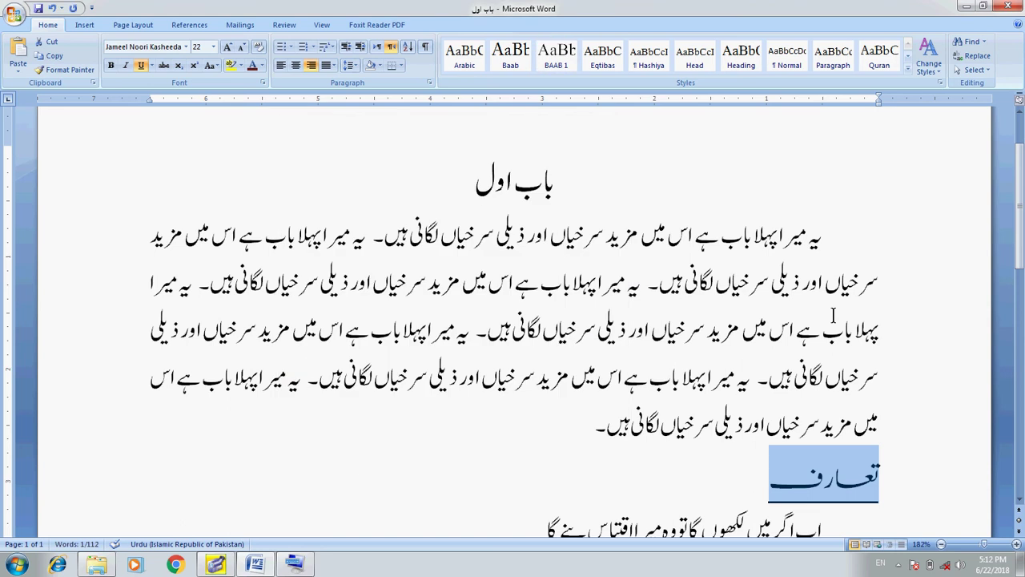
Step: Deselect the heading and save the document with Ctrl+S
key(Right)
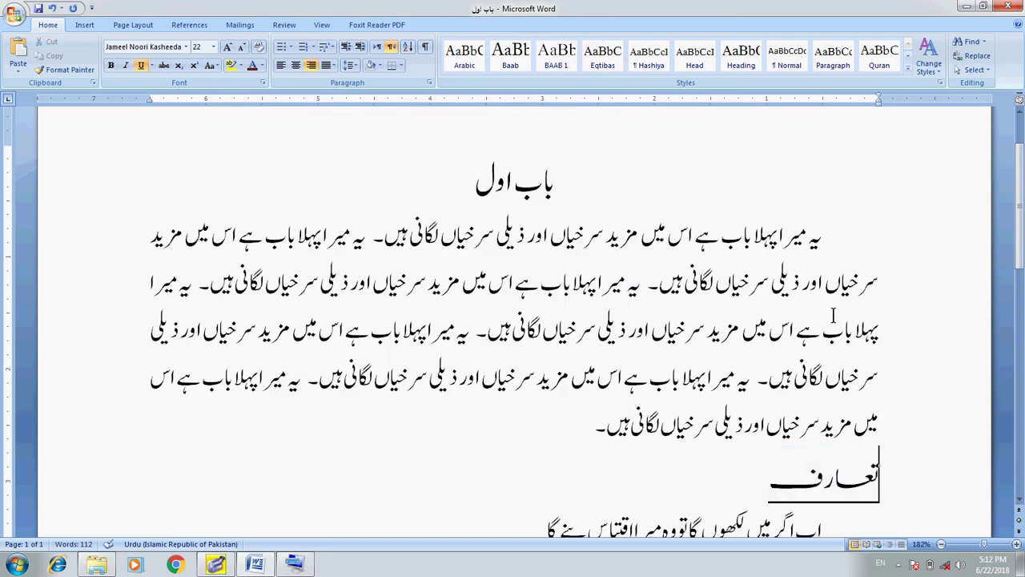
key(Left)
key(ctrl+Up)
key(ctrl+Up)
key(ctrl+Up)
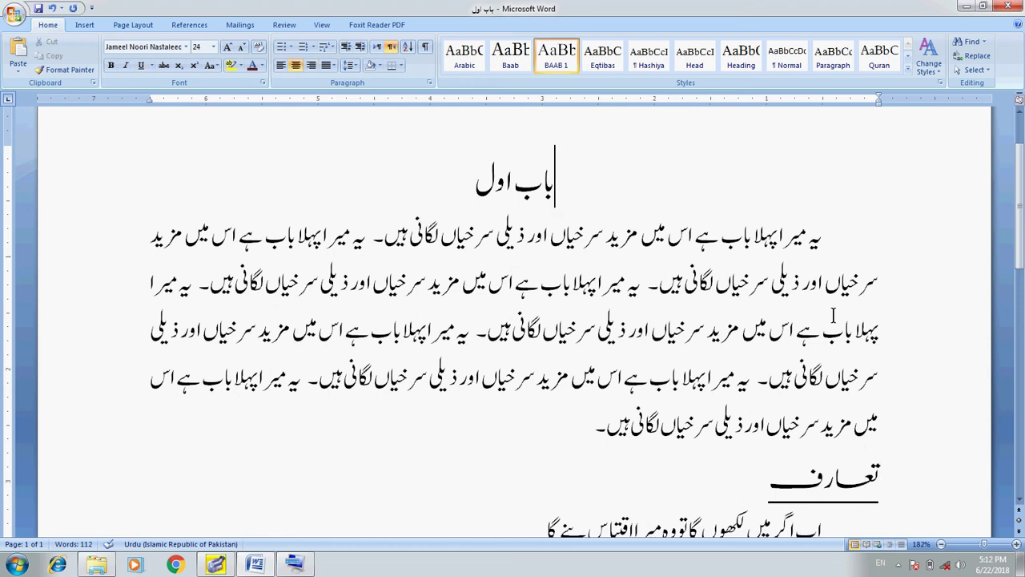
key(ctrl+Down)
key(ctrl+Down)
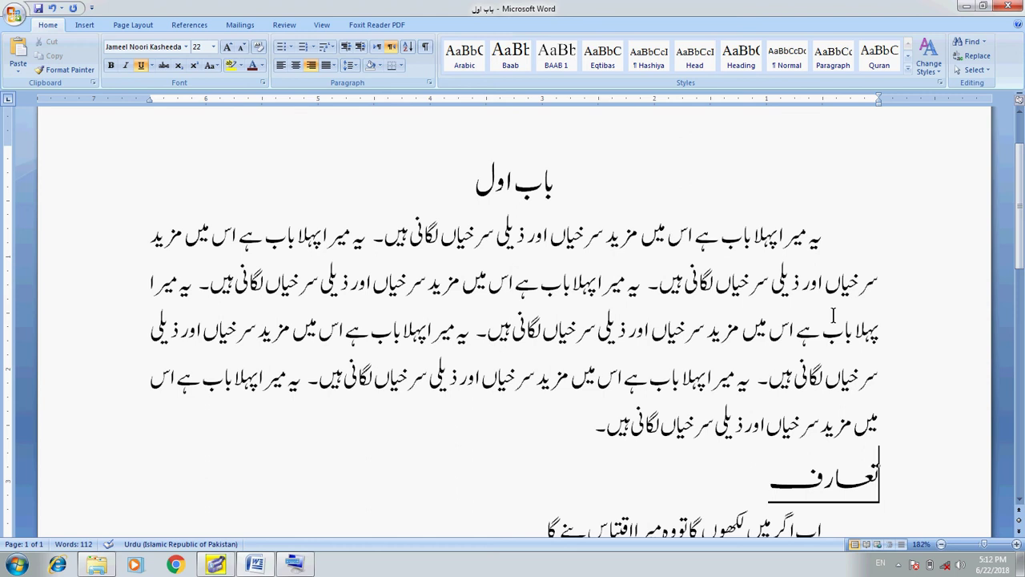
key(ctrl+s)
Step: Enter header editing at the top of the first page
key(ctrl+Home)
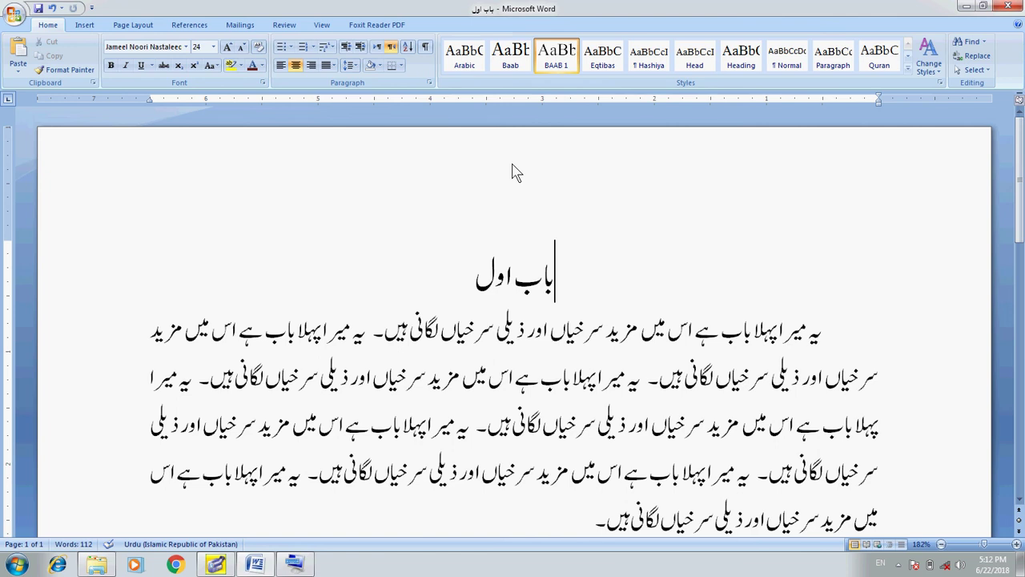
click(518, 158)
double_click(518, 158)
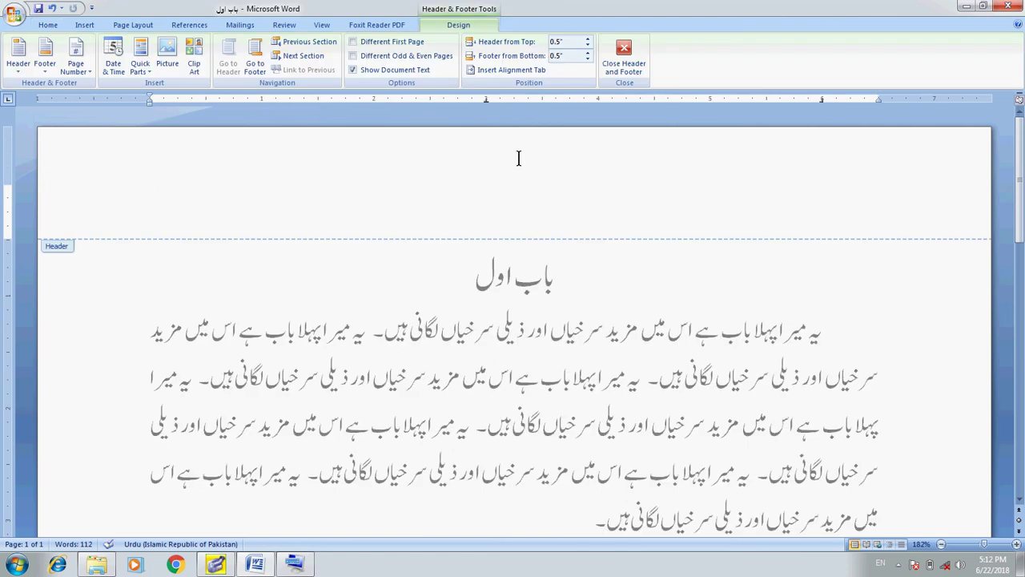
Step: Insert a Blank (Three Columns) built-in header
click(19, 61)
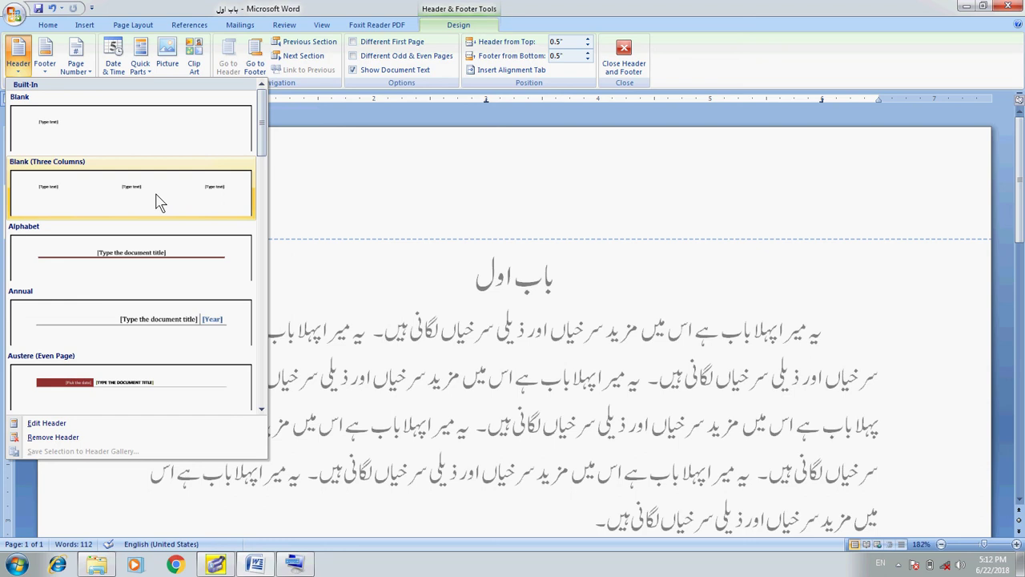
click(157, 201)
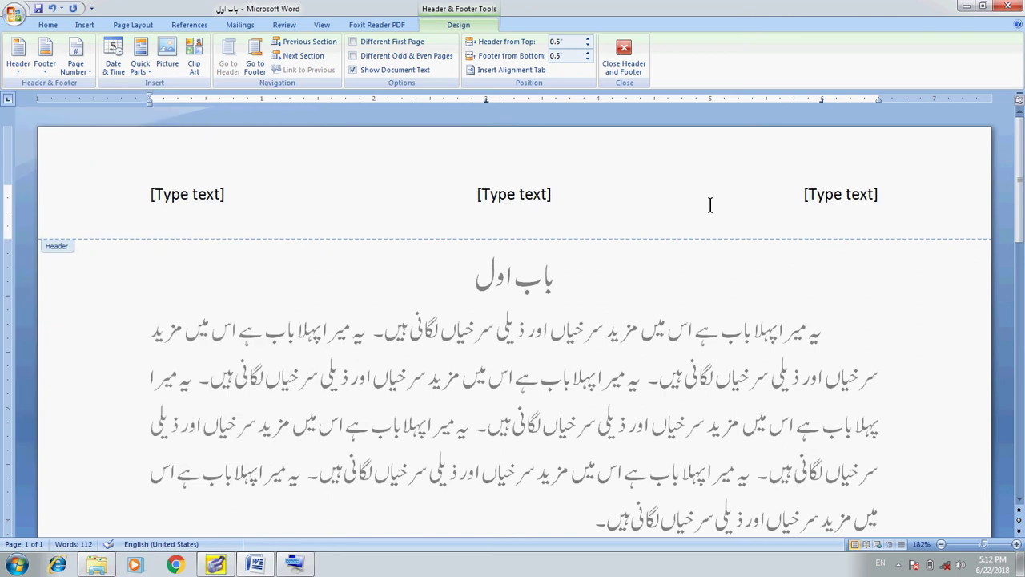
click(843, 198)
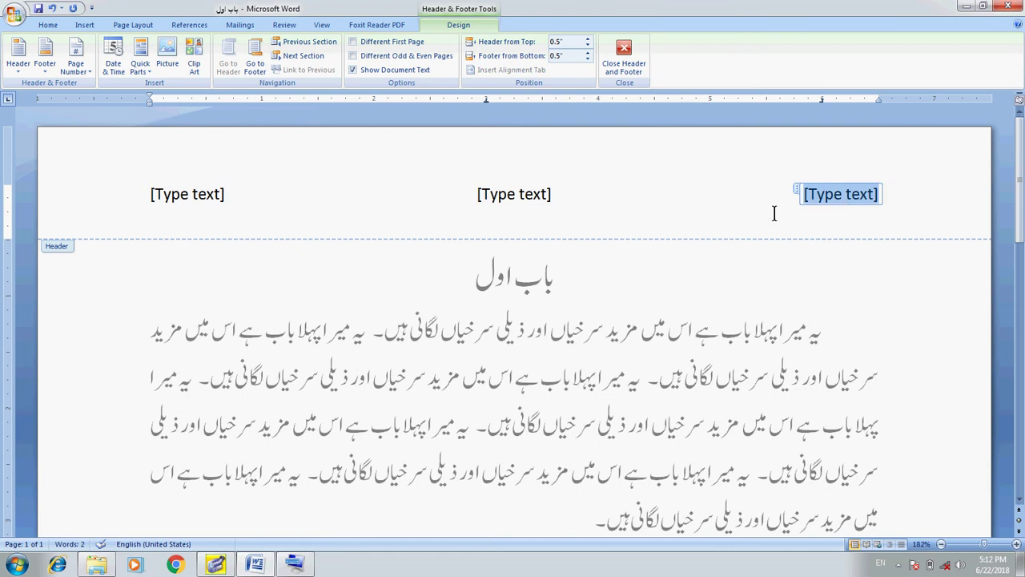
Step: Replace the centre placeholder with a Plain Number page number 1
click(513, 195)
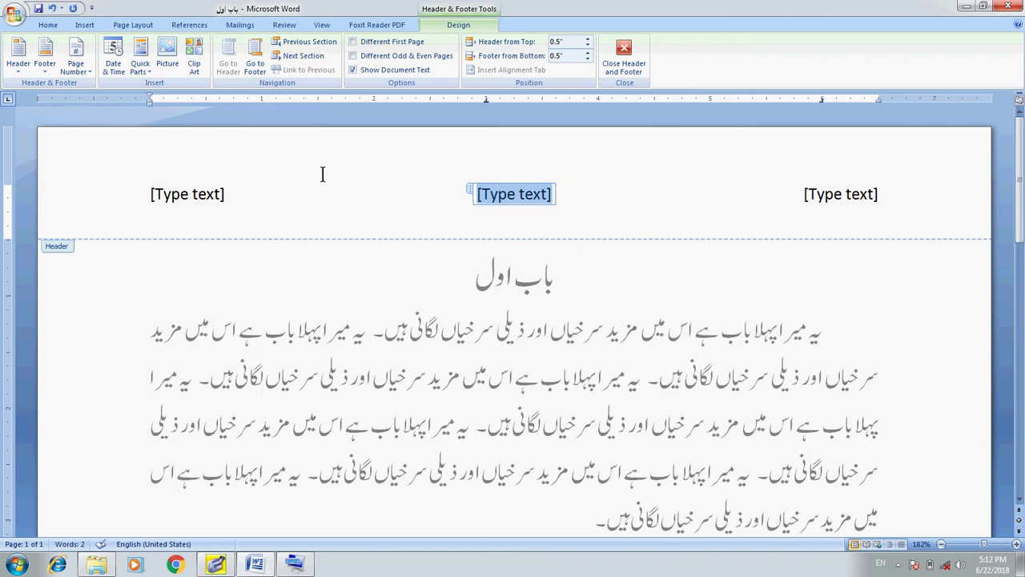
key(Delete)
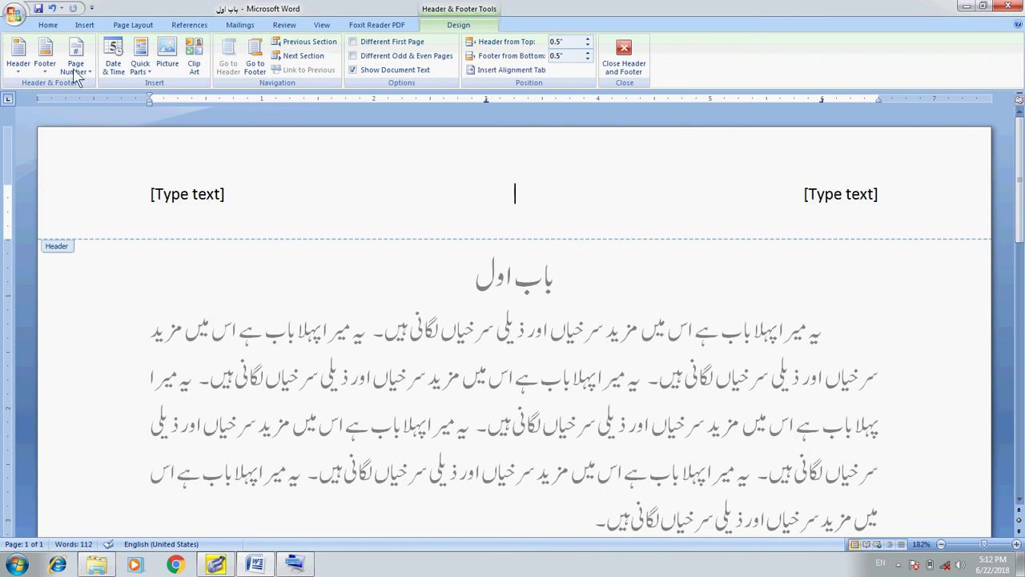
click(77, 71)
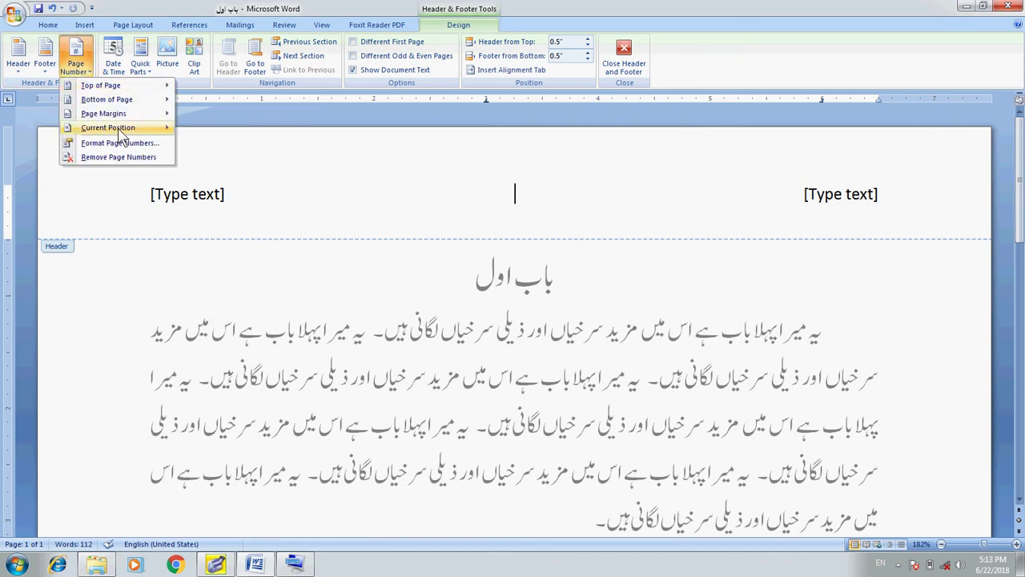
mouse_move(125, 133)
click(238, 174)
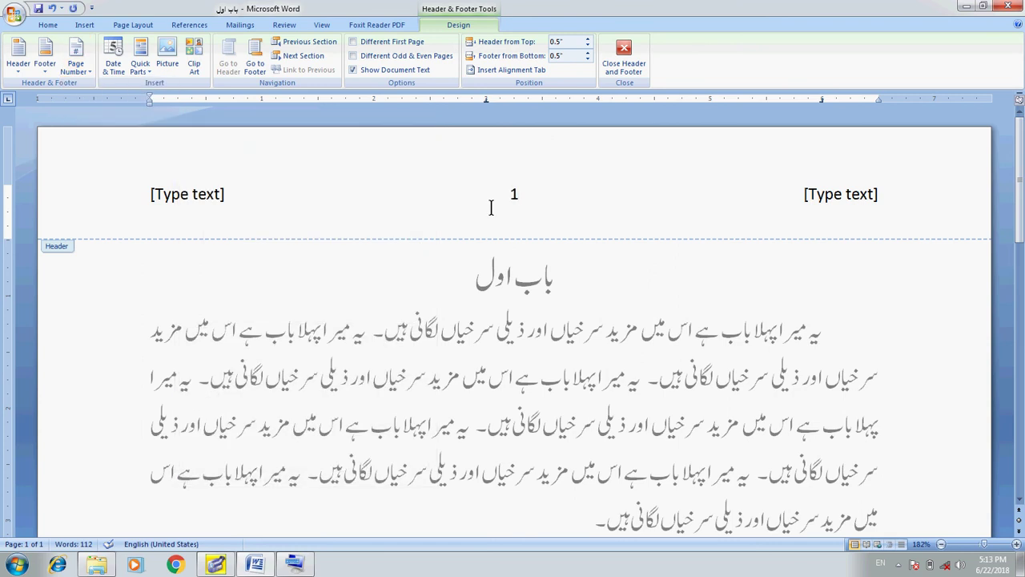
click(830, 205)
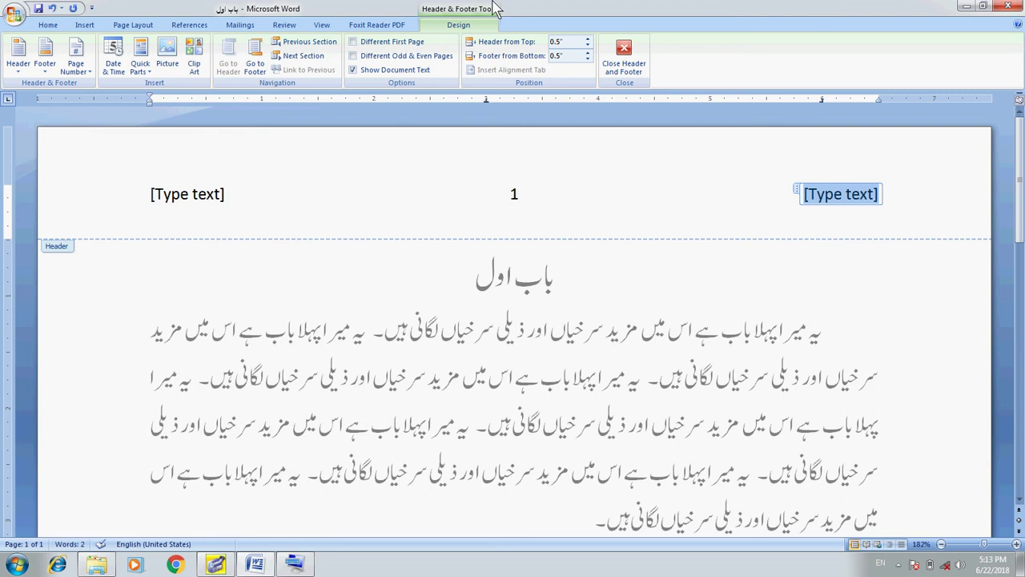
Step: Insert a StyleRef field for BAAB 1 in the right header slot, then exit the header
click(149, 76)
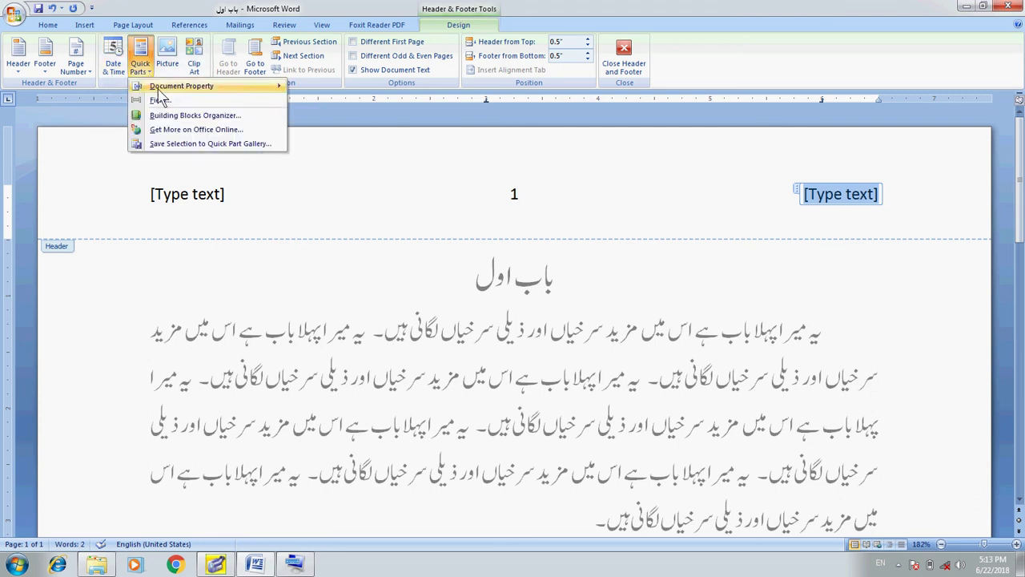
click(165, 102)
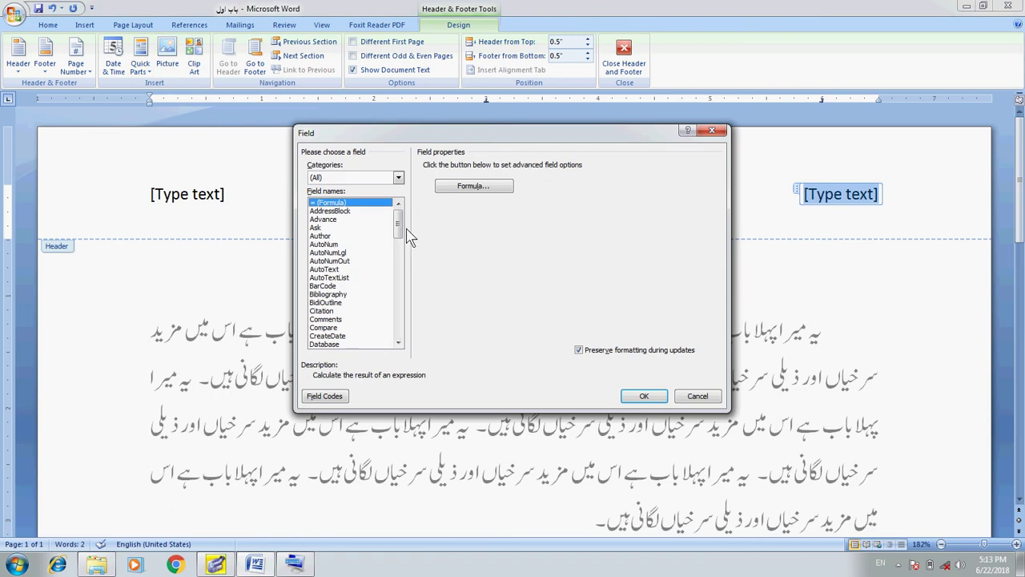
drag(403, 223, 403, 340)
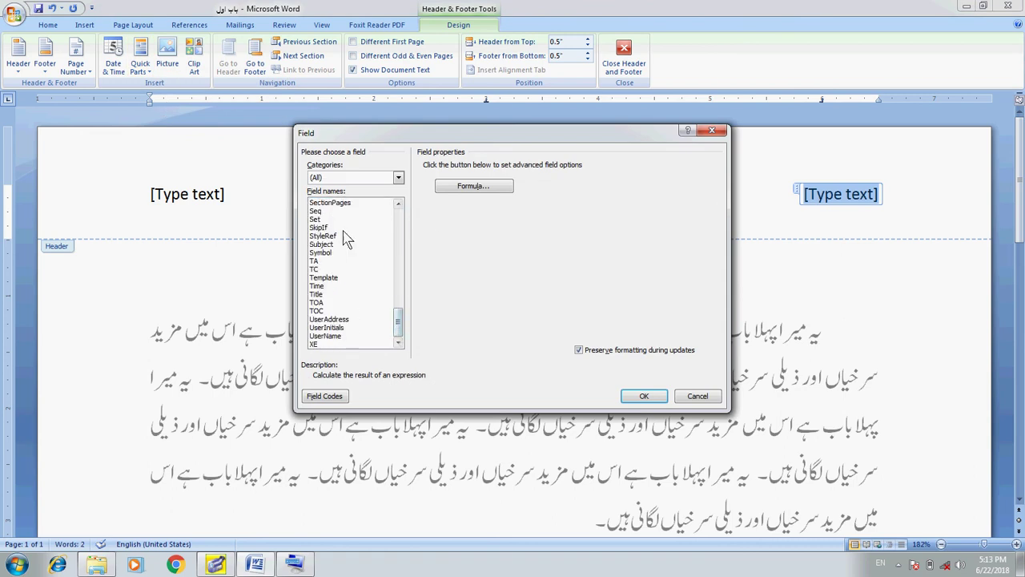
click(331, 236)
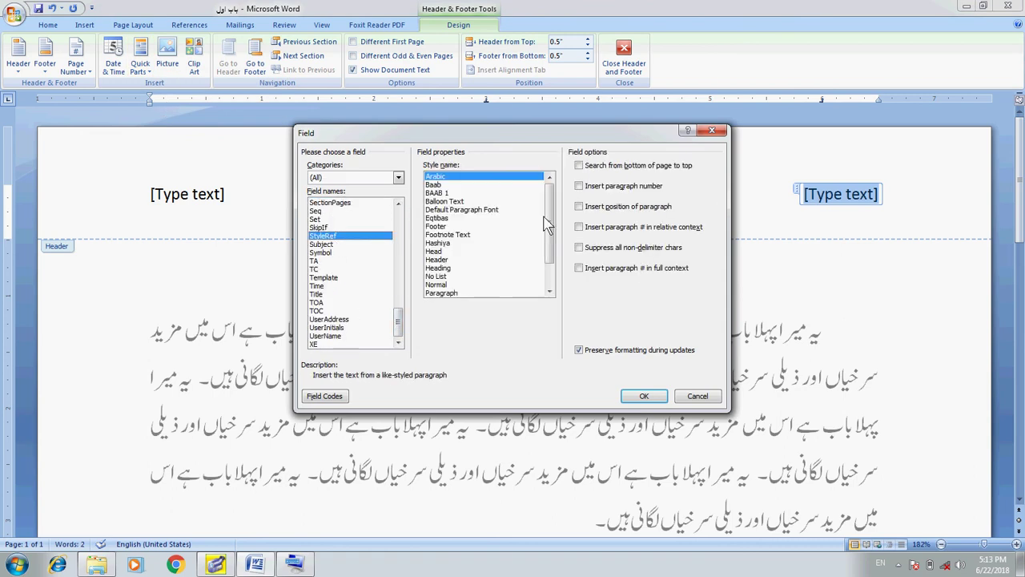
click(446, 193)
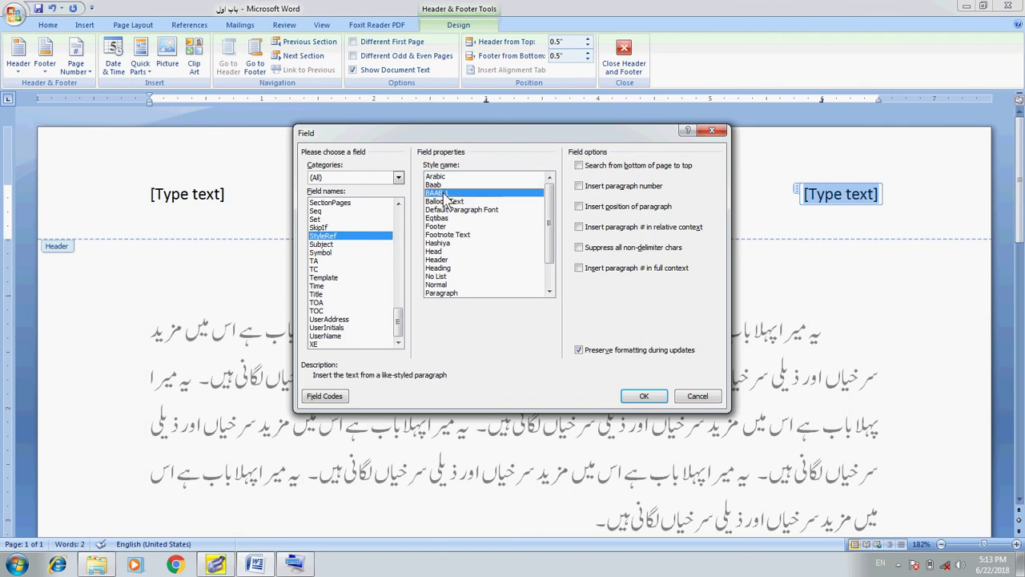
click(643, 396)
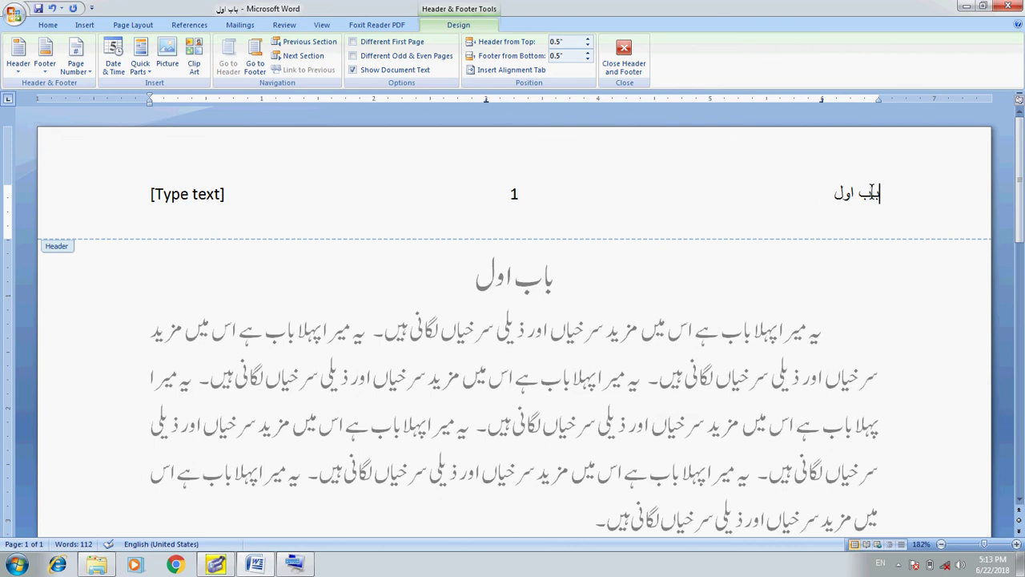
double_click(519, 282)
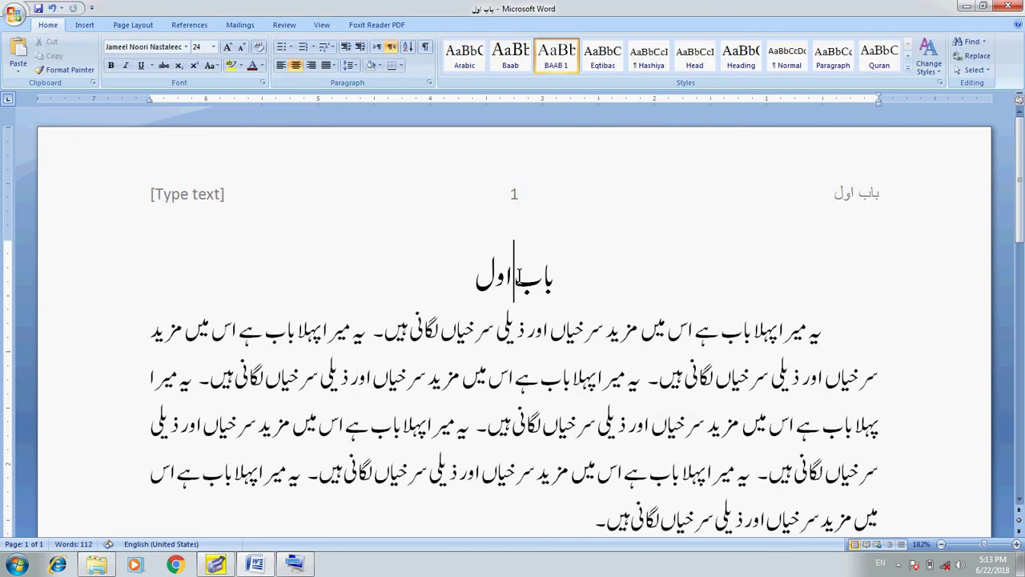
Step: Replace the chapter title باب اول with the Urdu text کمپیوٹر کاتعارف
triple_click(519, 280)
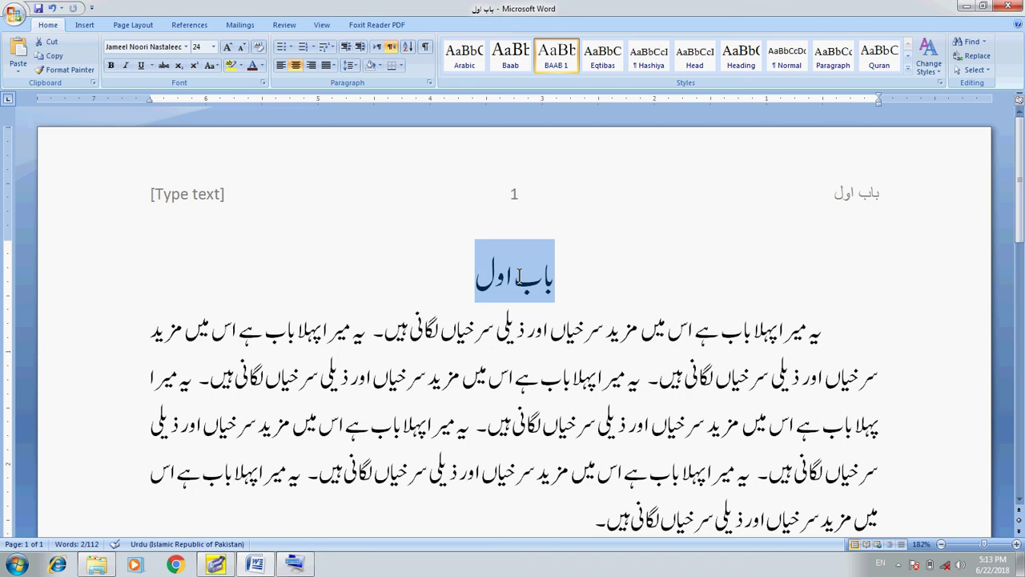
text(kmp)
key(BackSpace)
key(BackSpace)
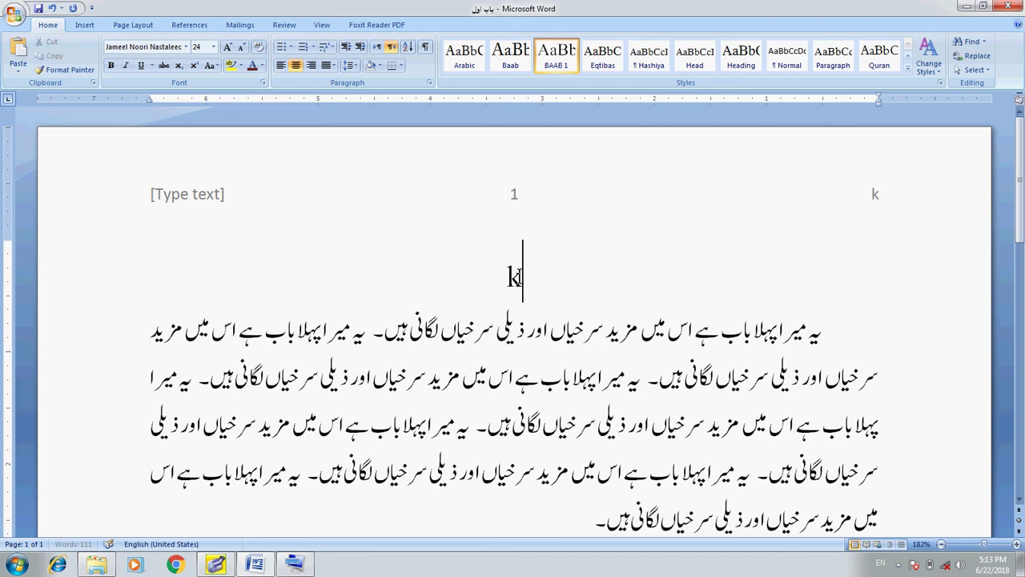
key(BackSpace)
key(alt+shift)
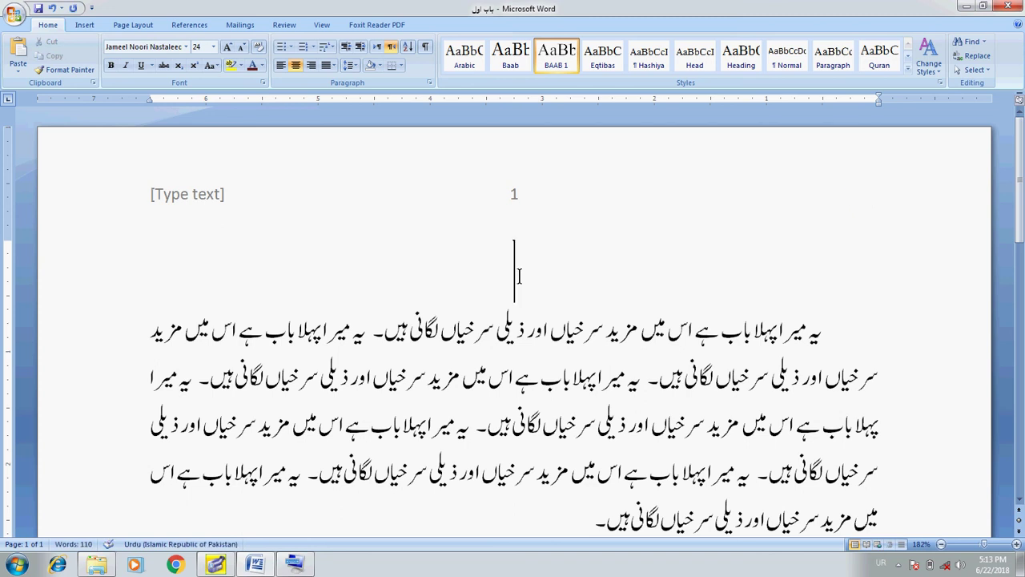
text(کمپیو)
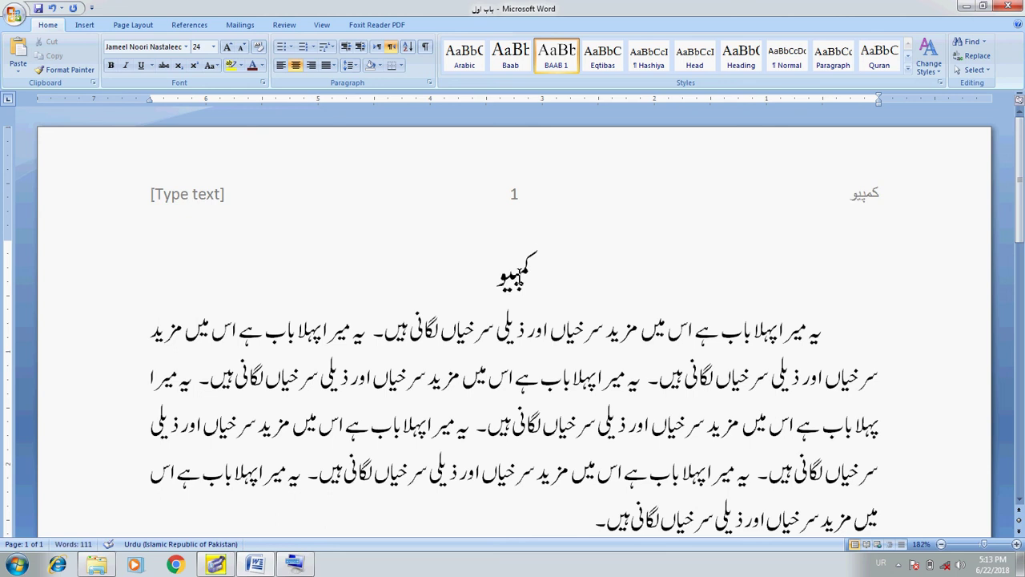
text(ٹر کا)
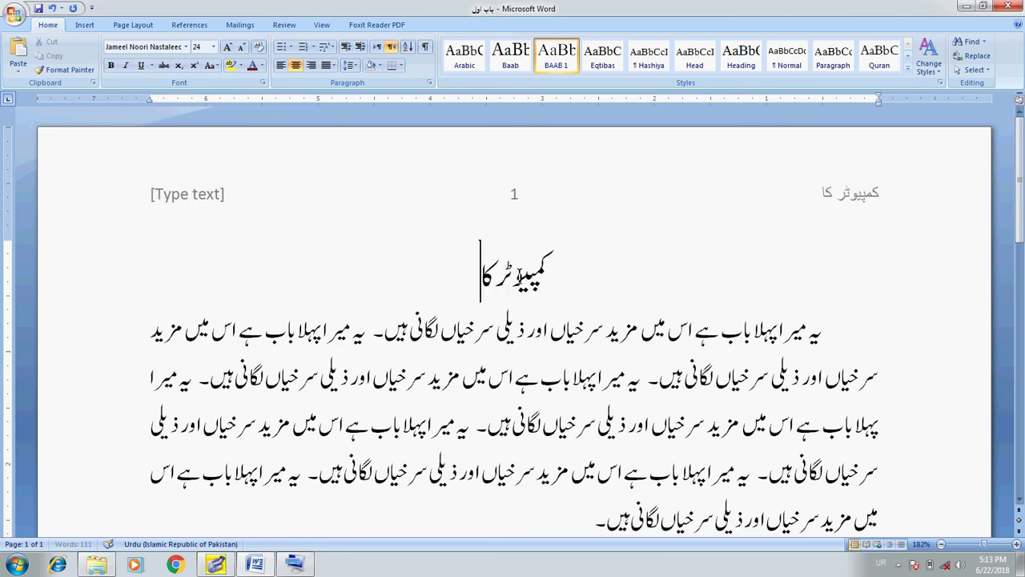
text(تعارف)
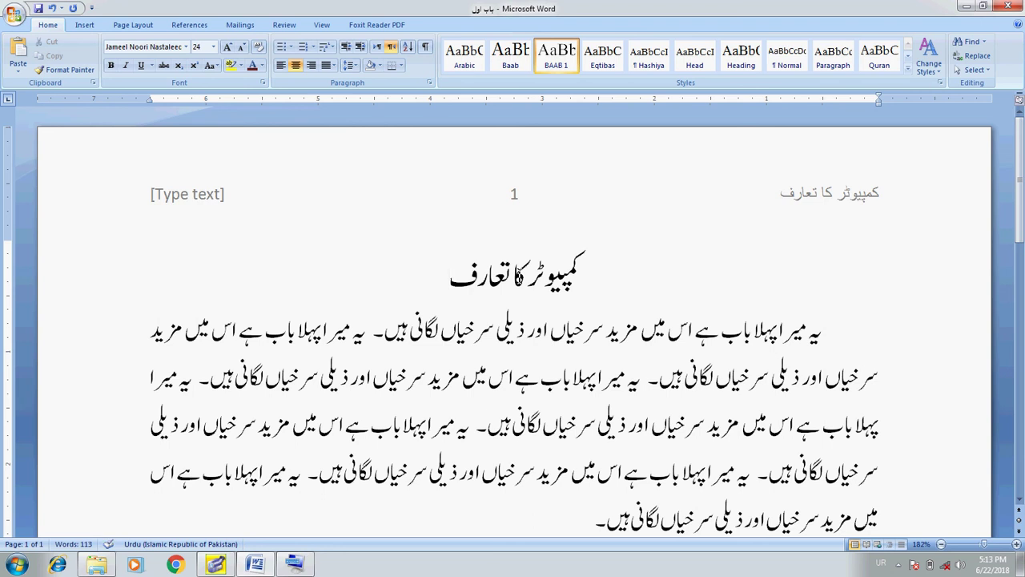
Step: Reopen the header and select the Urdu chapter title text
double_click(813, 192)
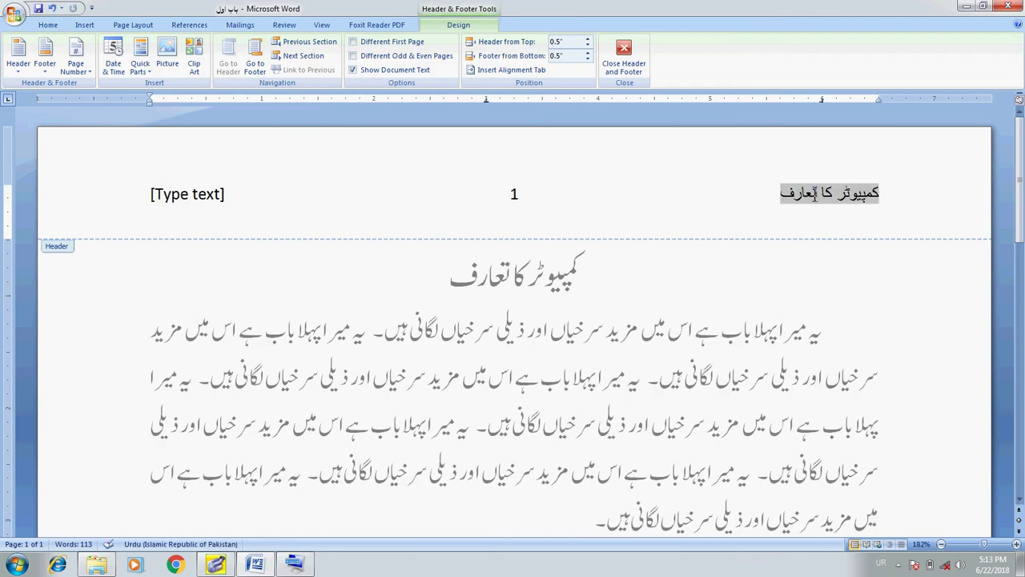
key(Left)
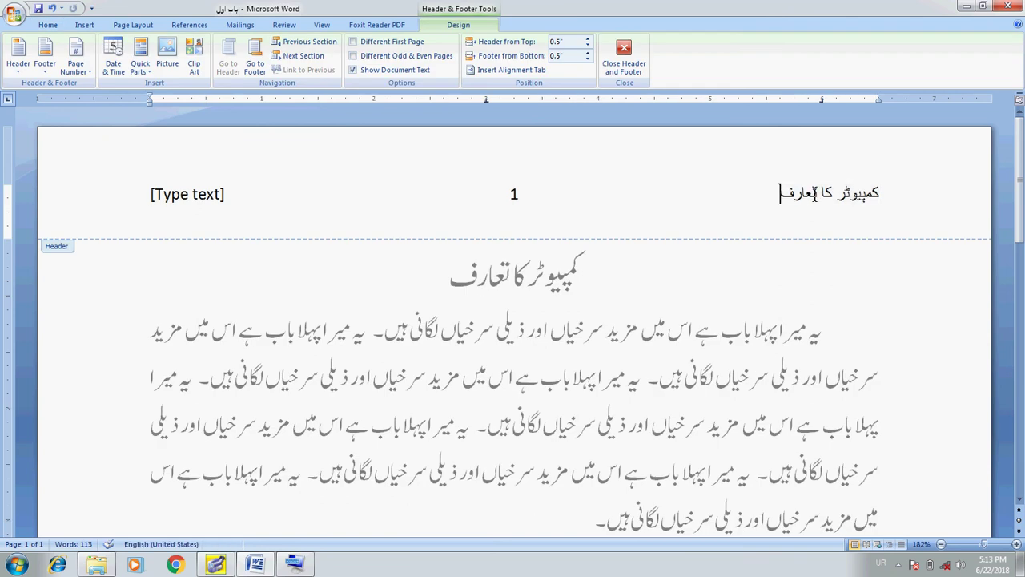
key(ctrl+shift+Right)
key(shift+Home)
key(shift+End)
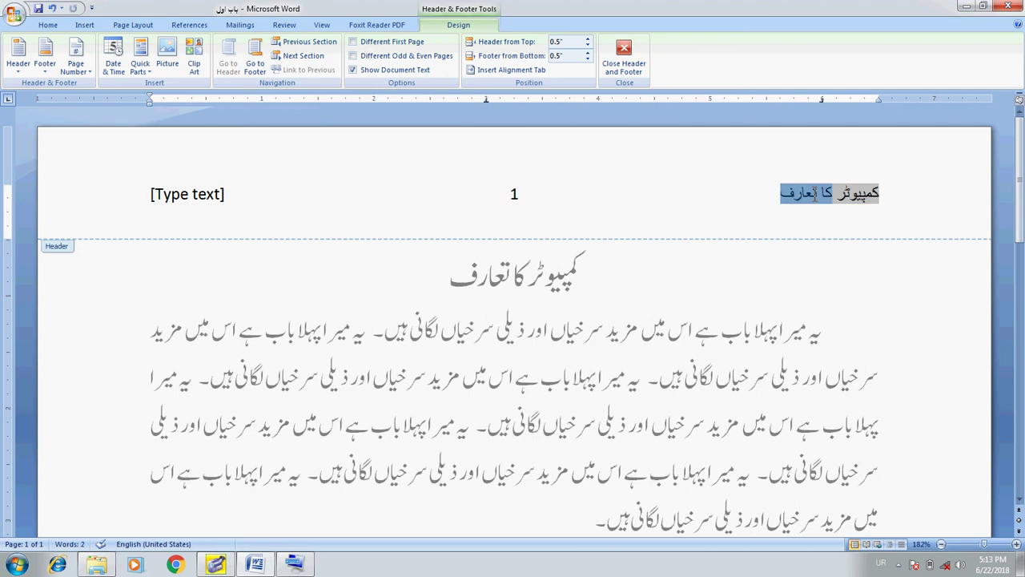
key(shift+Right)
key(shift+Right)
key(shift+Right)
key(shift+Right)
key(shift+Right)
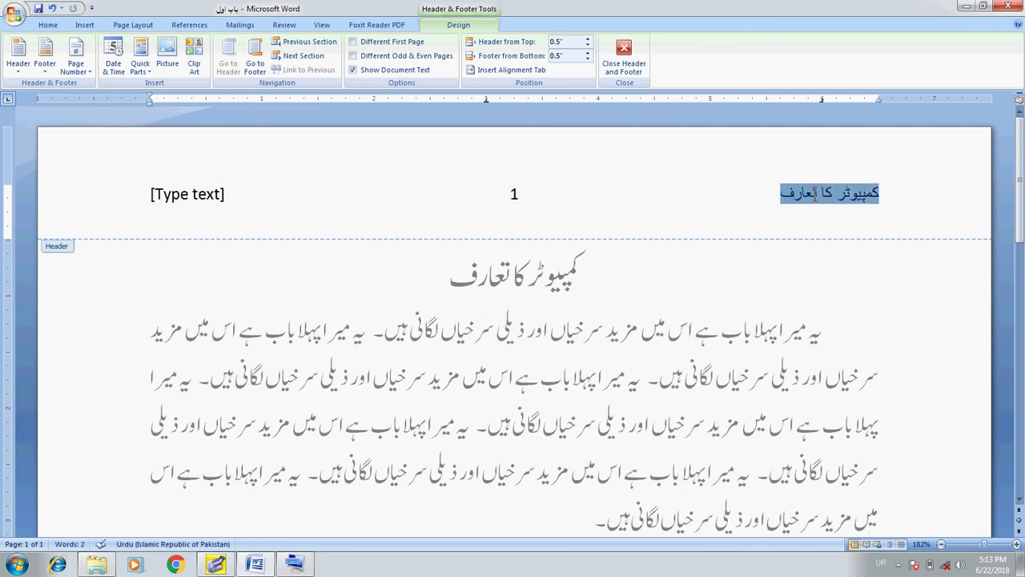
key(shift+Right)
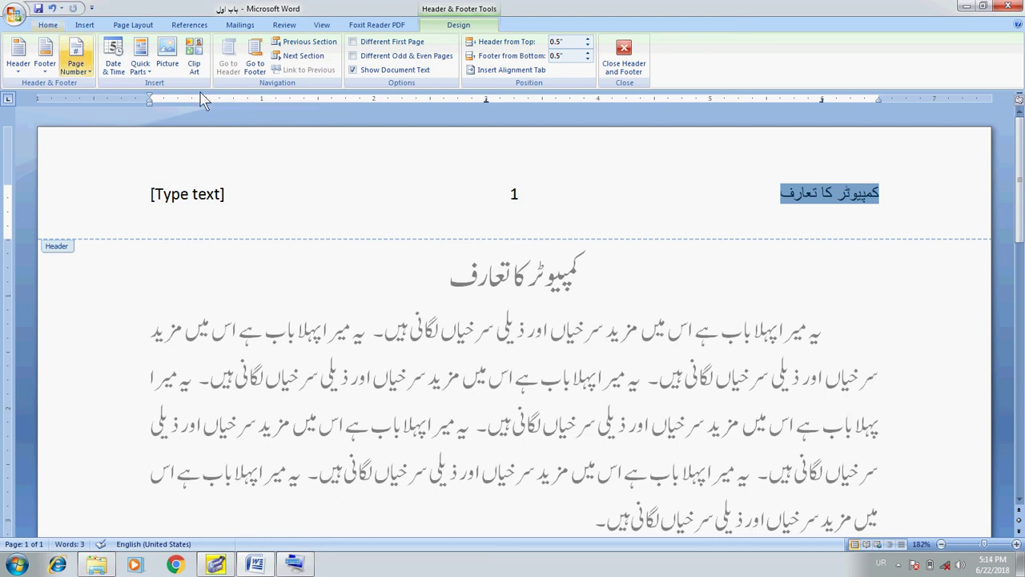
Step: Reselect the header's chapter title and bring up the Home ribbon commands
click(522, 204)
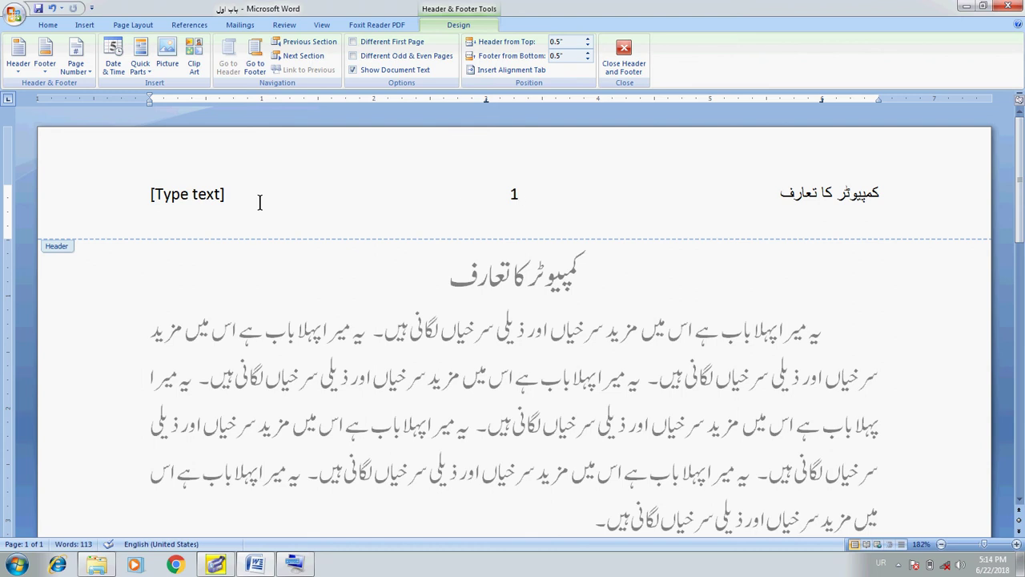
key(Down)
key(Up)
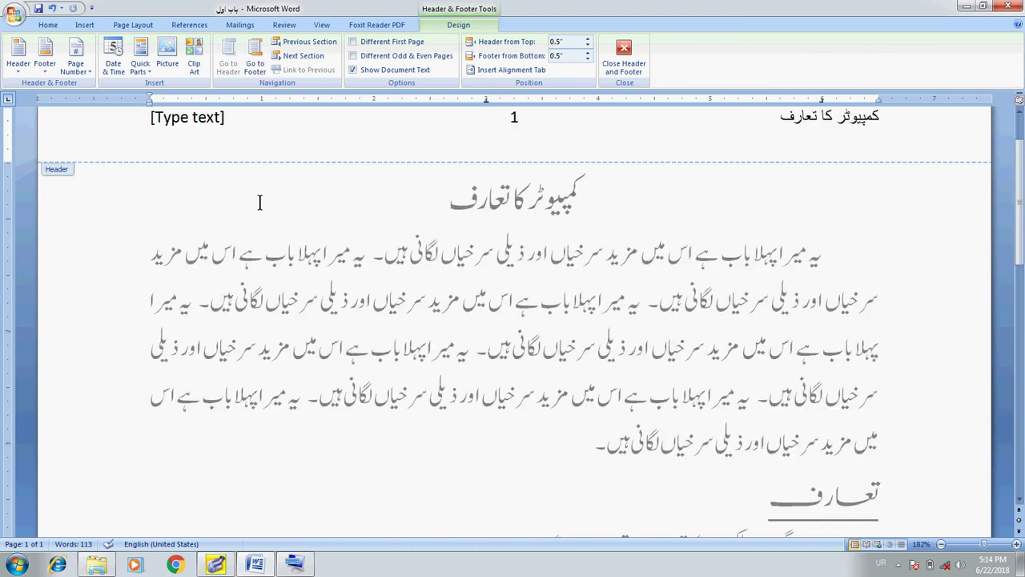
key(shift+End)
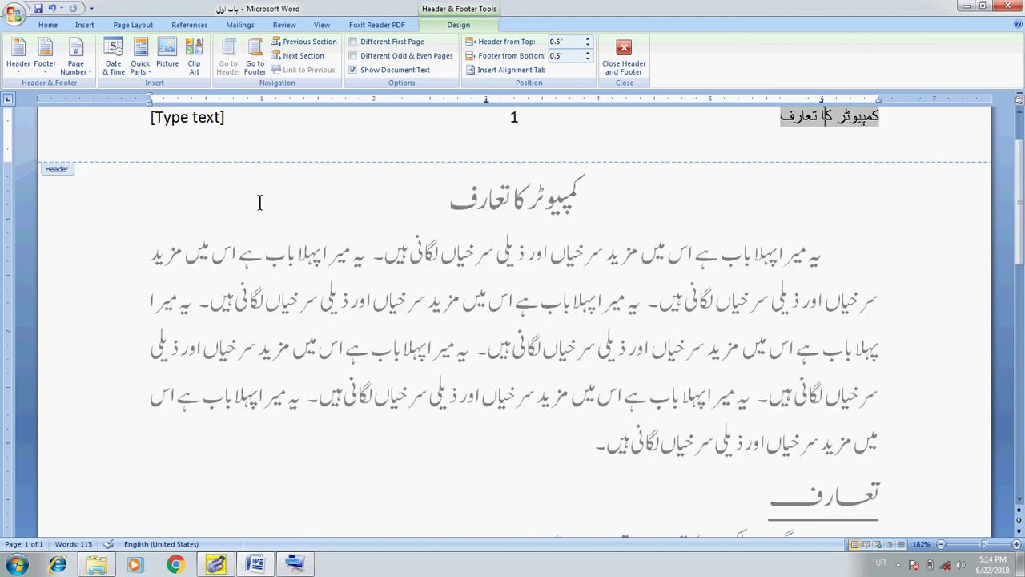
key(Home)
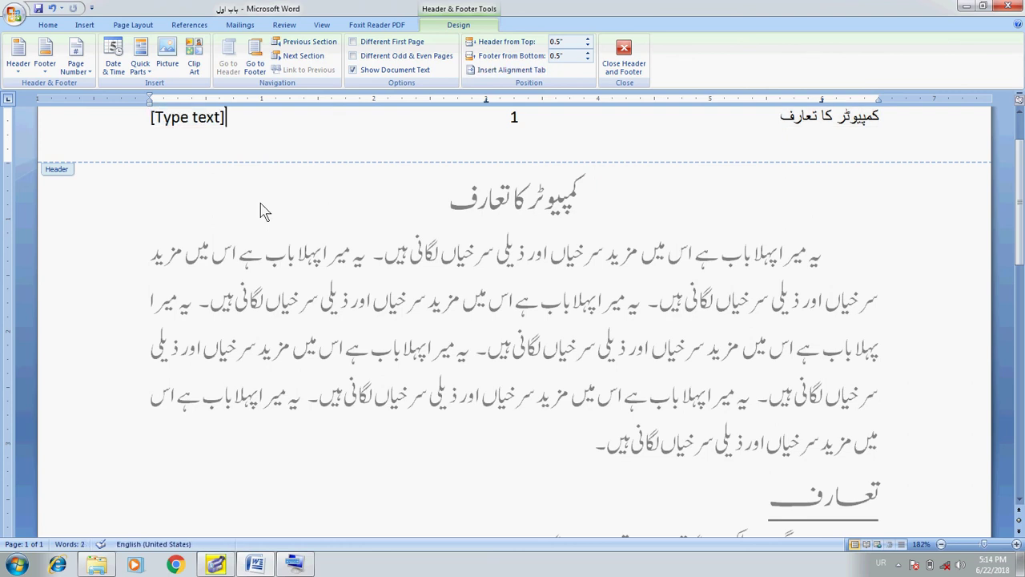
key(shift+End)
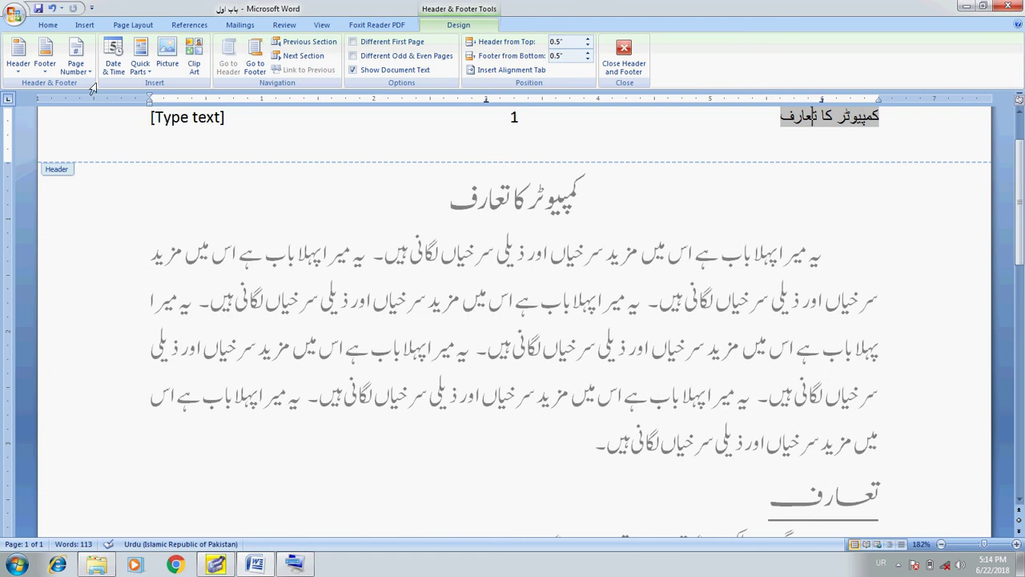
click(48, 25)
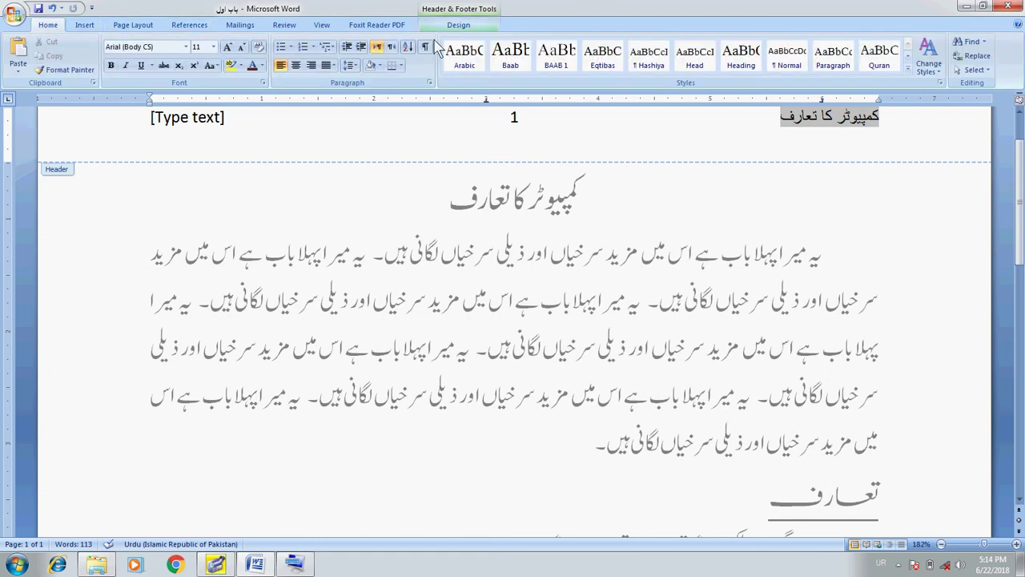
Step: Make the header right-to-left, dismiss the .NET error, and select the [Type text] placeholder
click(392, 48)
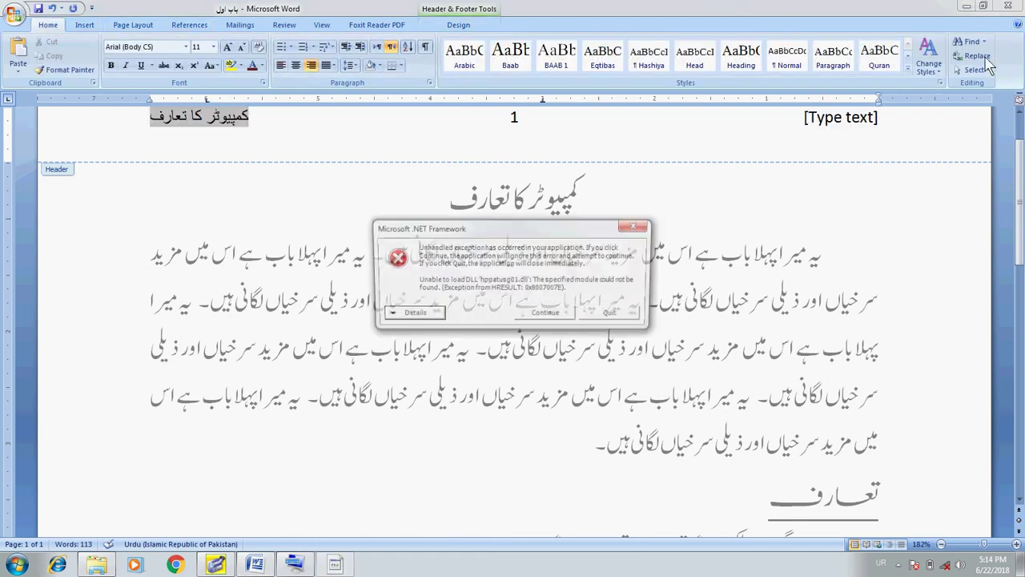
click(553, 315)
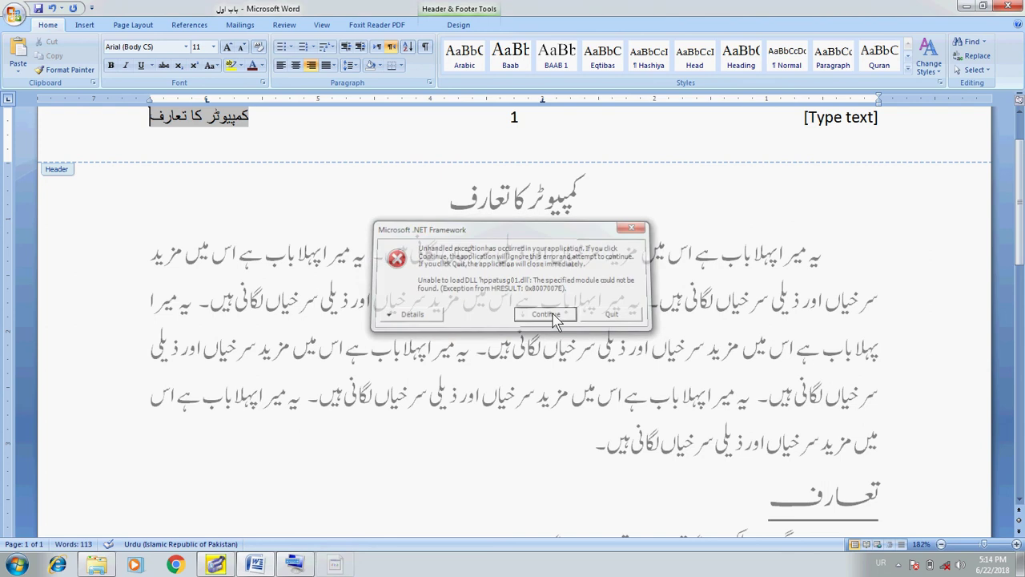
drag(1022, 130, 1022, 120)
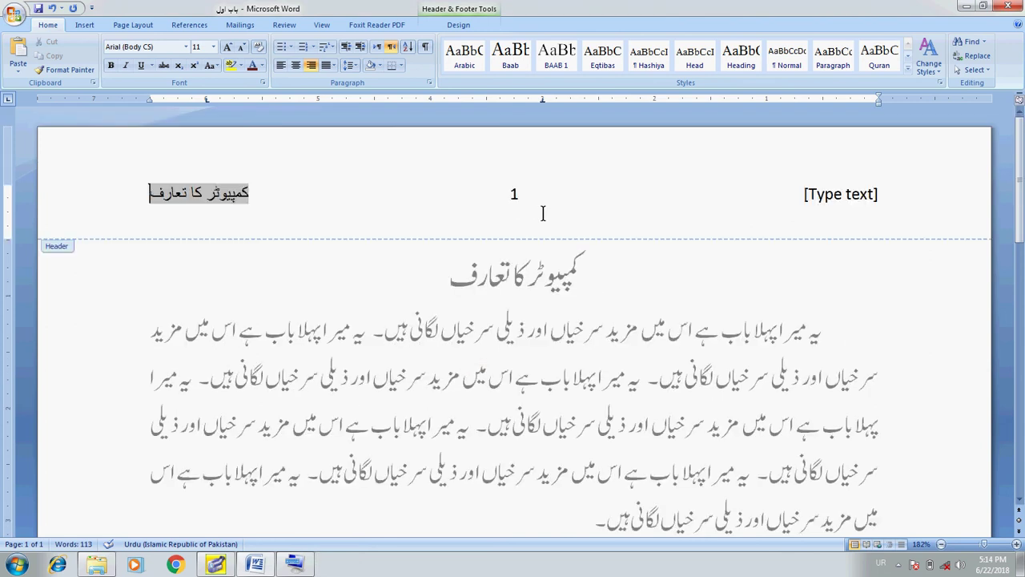
click(834, 194)
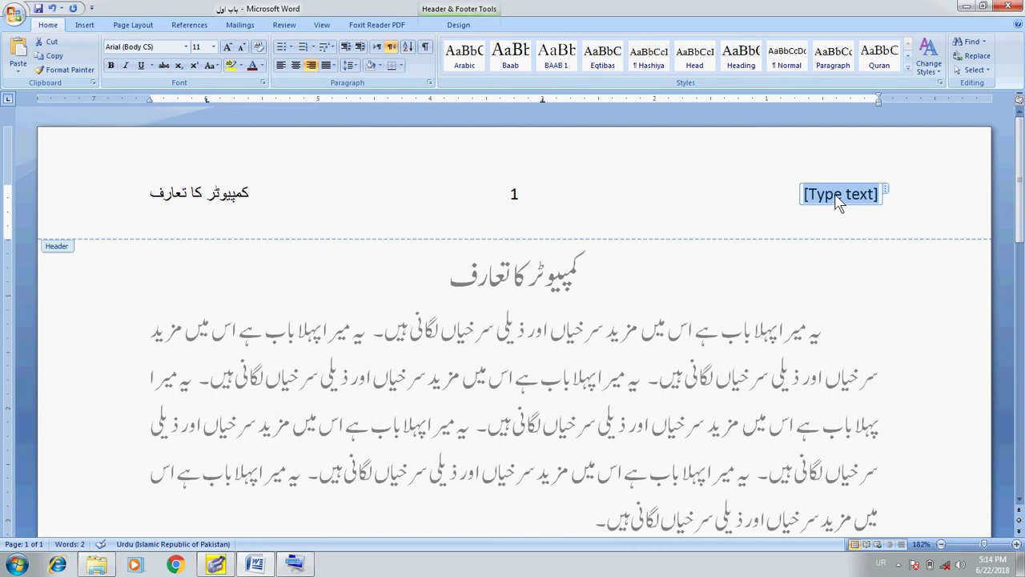
Step: Replace the right placeholder with a StyleRef field referencing the chapter heading style
click(463, 26)
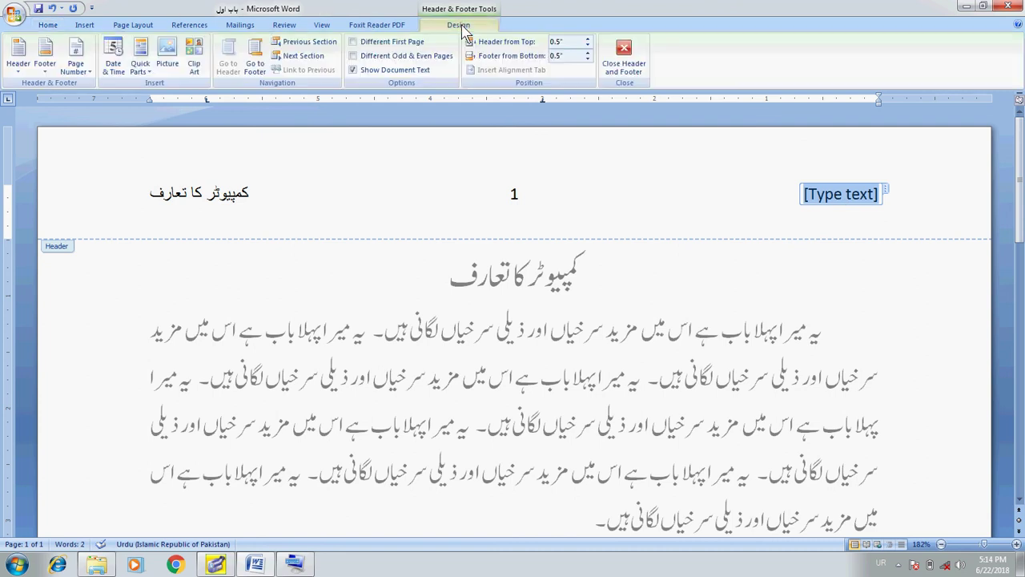
click(148, 72)
click(160, 101)
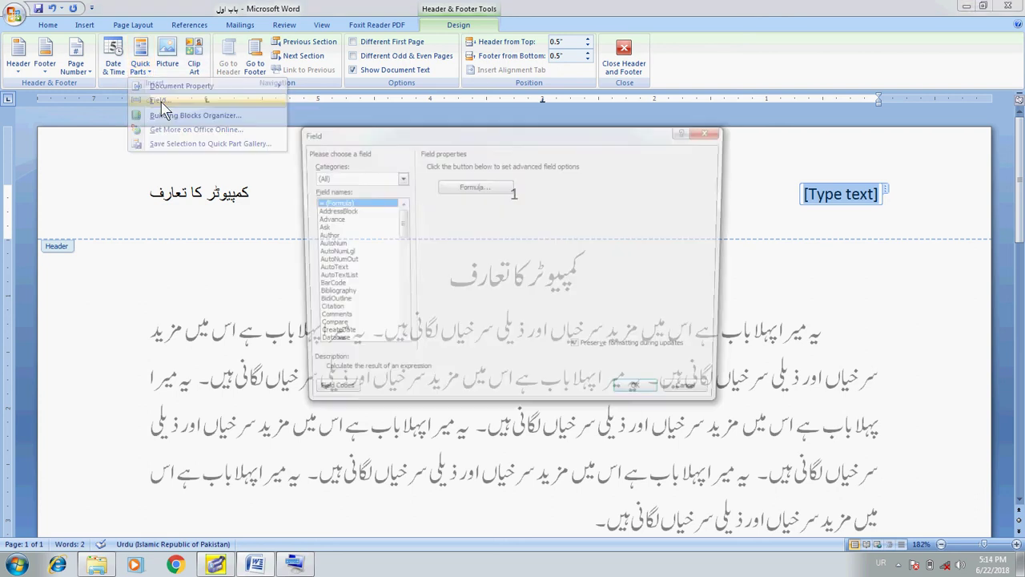
drag(400, 229, 401, 336)
click(333, 239)
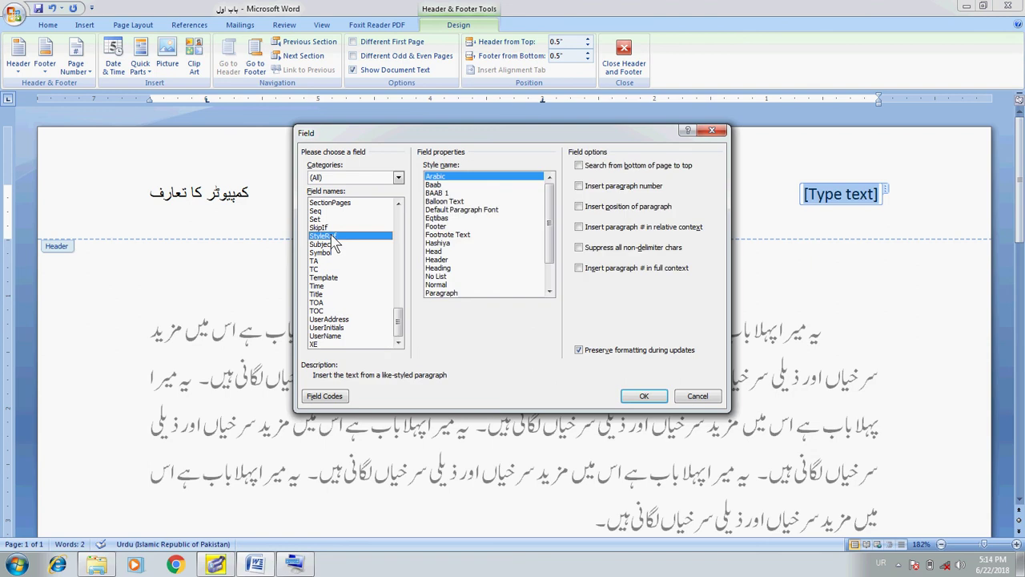
click(442, 195)
click(644, 395)
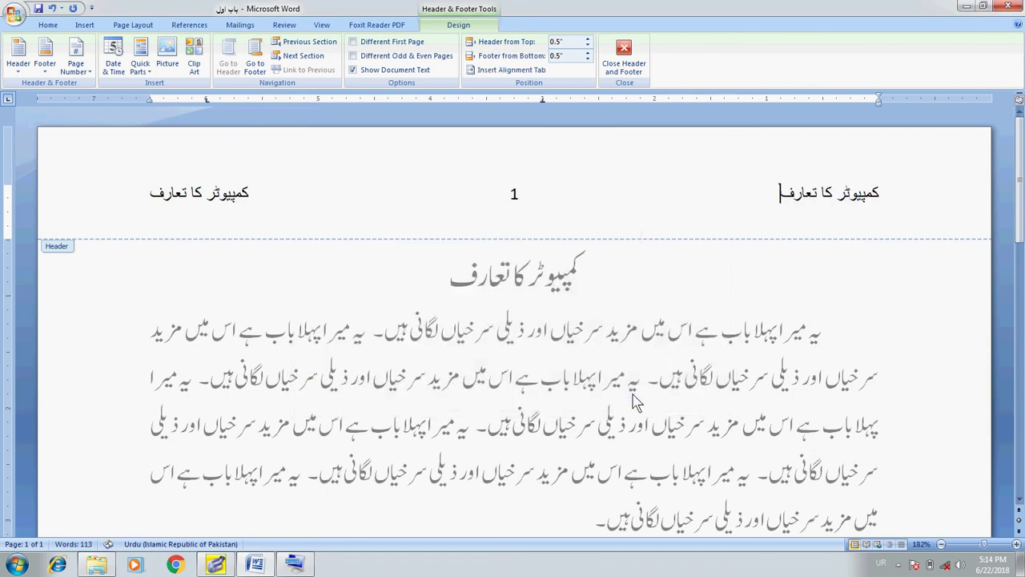
click(226, 193)
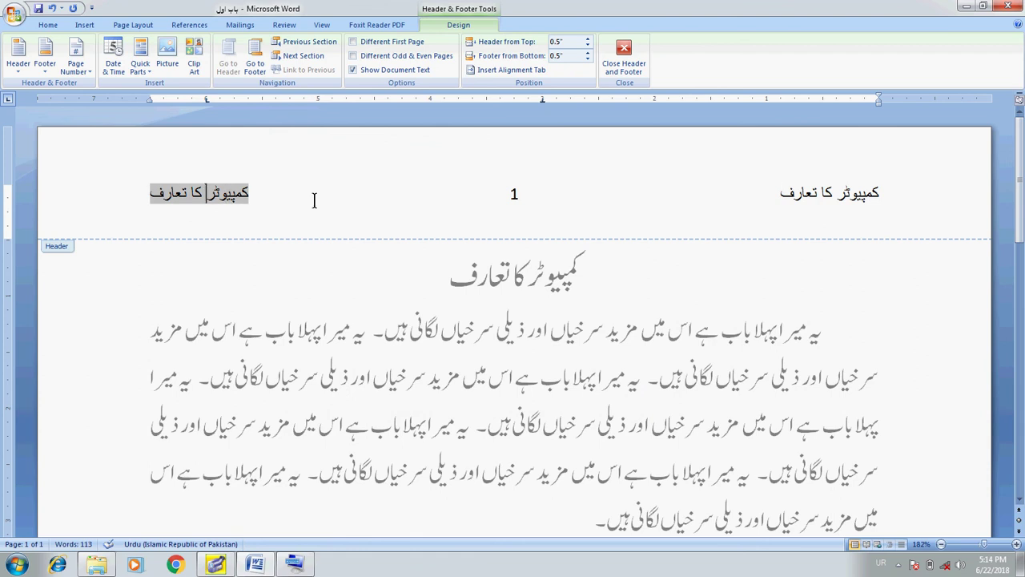
Step: Move between the header fields and select only the left chapter-title field
key(Home)
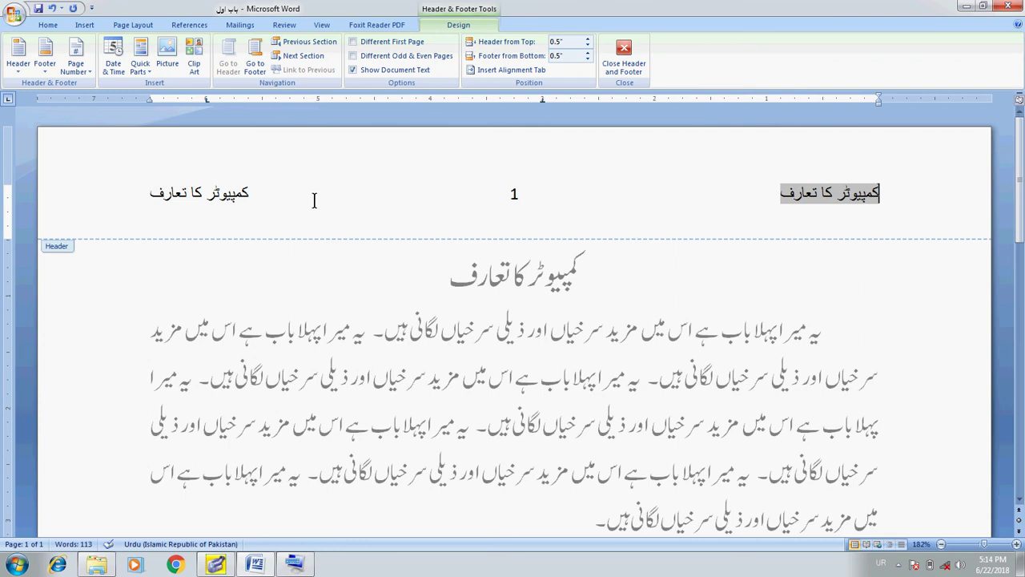
key(End)
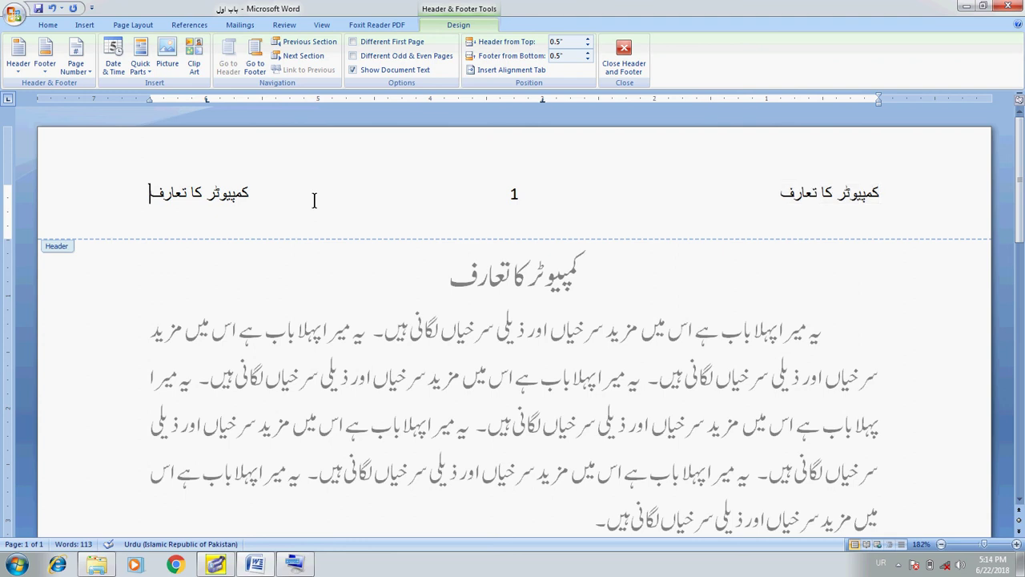
key(End)
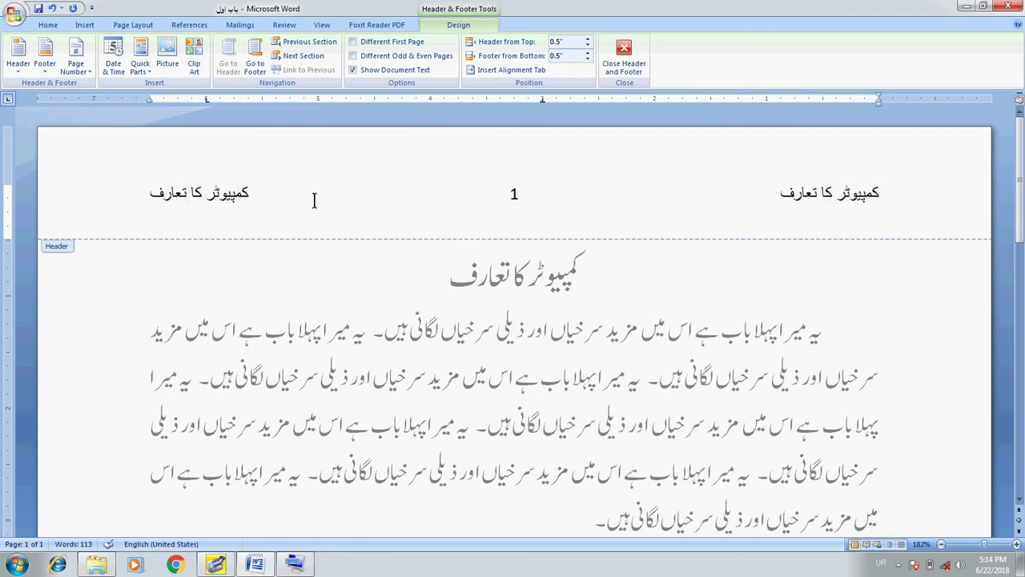
key(ctrl+a)
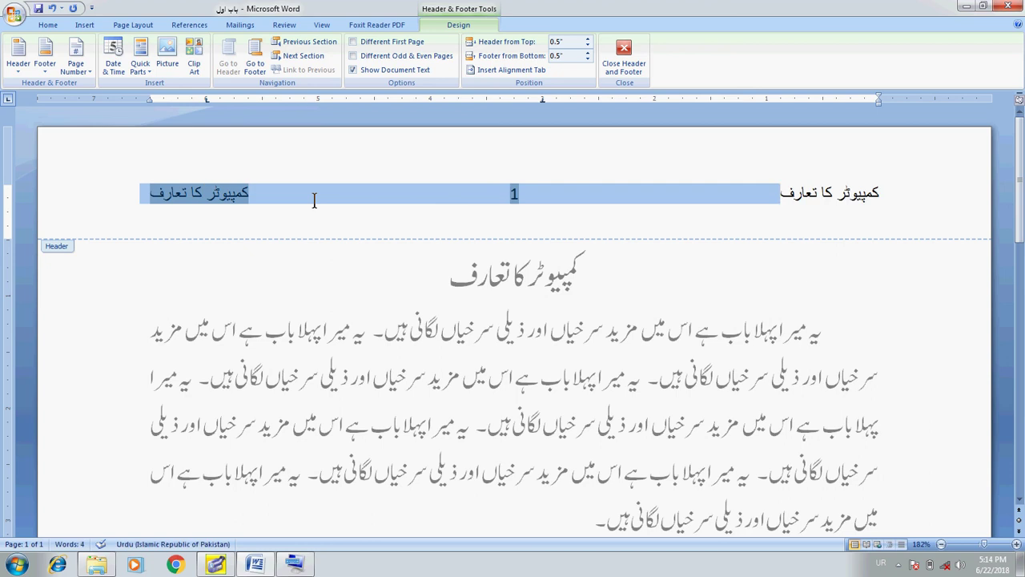
key(End)
key(shift+Right)
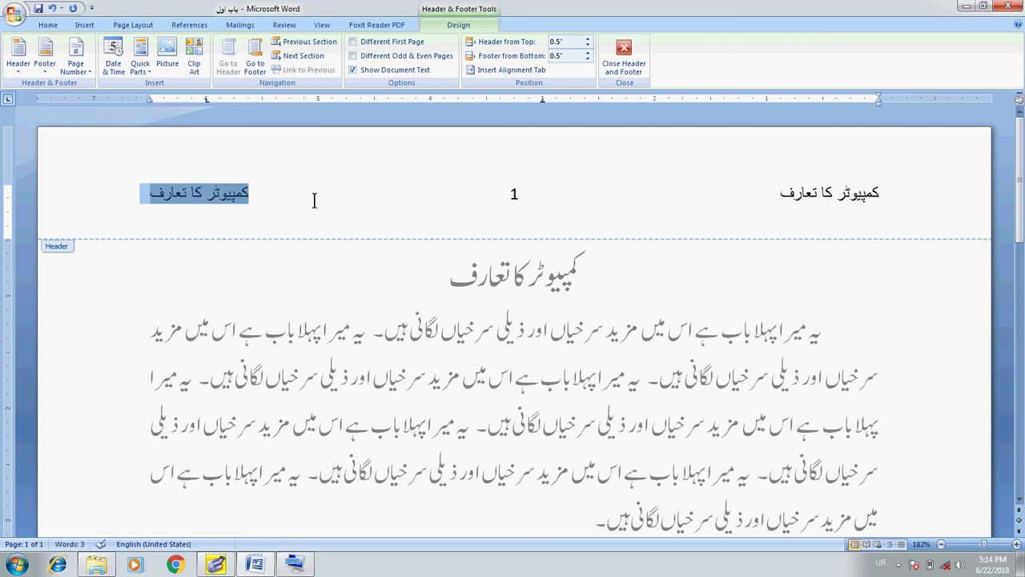
key(Right)
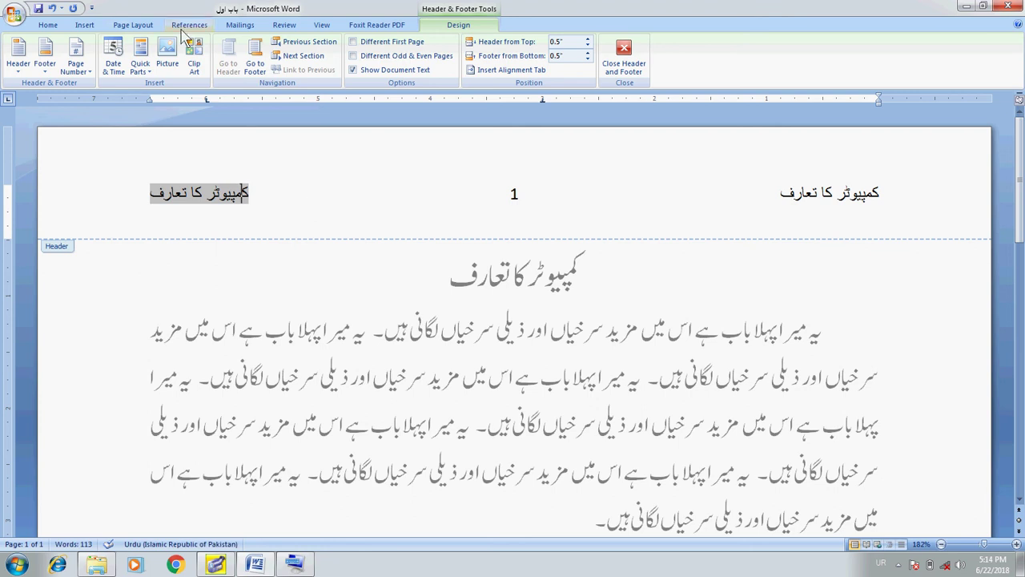
Step: Insert a StyleRef field referencing the Surkhi style into the header's left slot
click(152, 74)
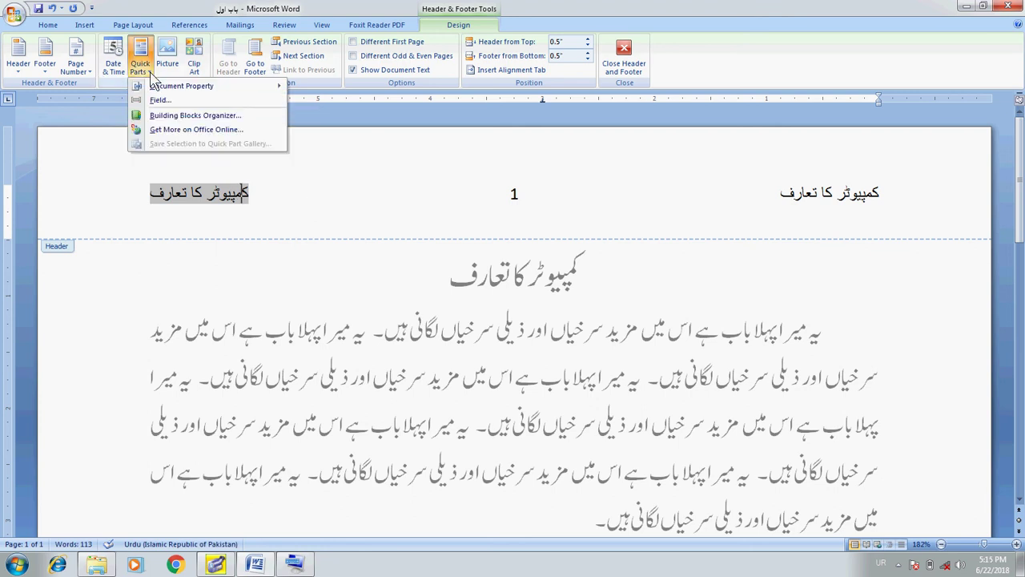
click(160, 98)
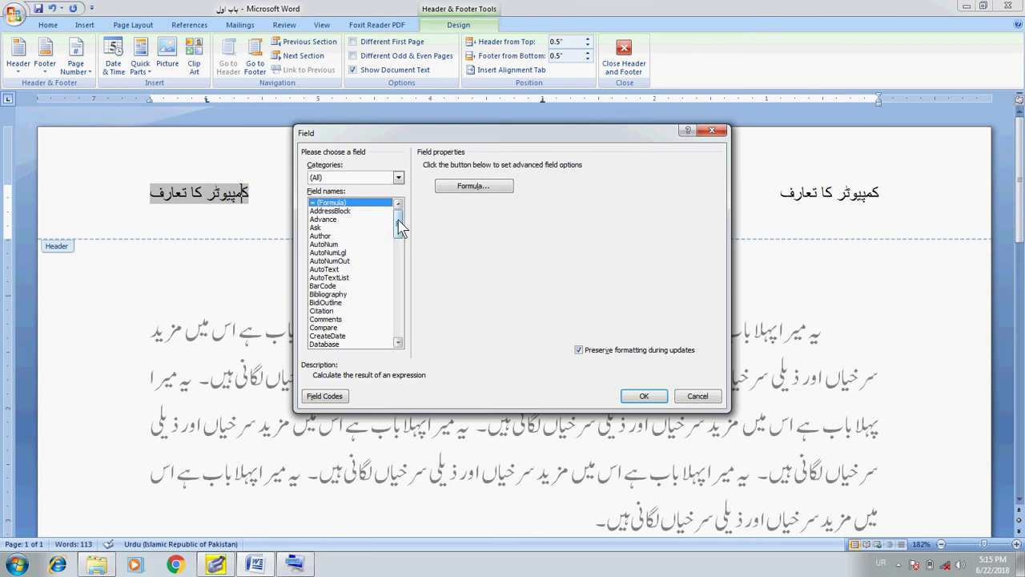
drag(400, 228, 398, 321)
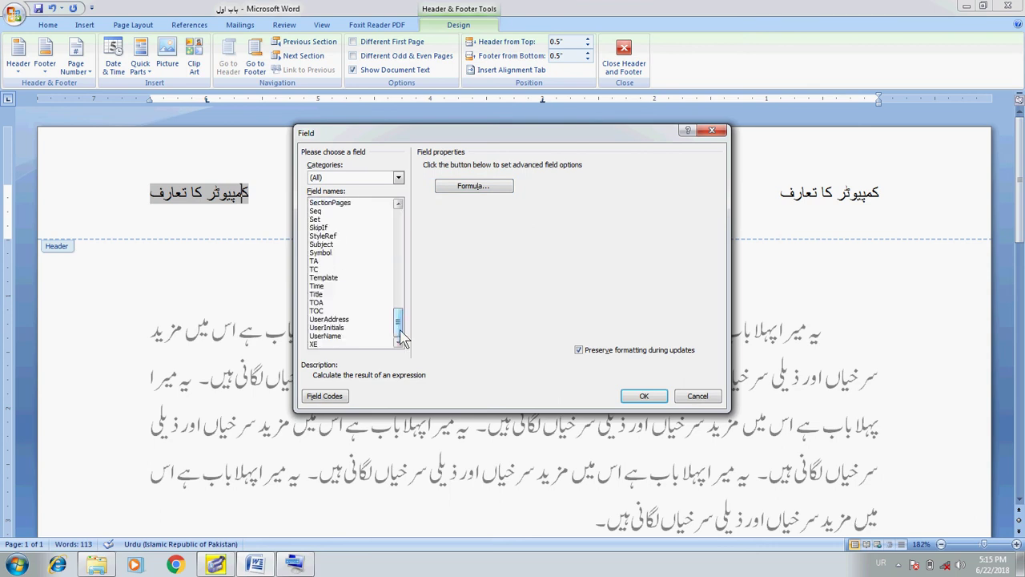
click(331, 235)
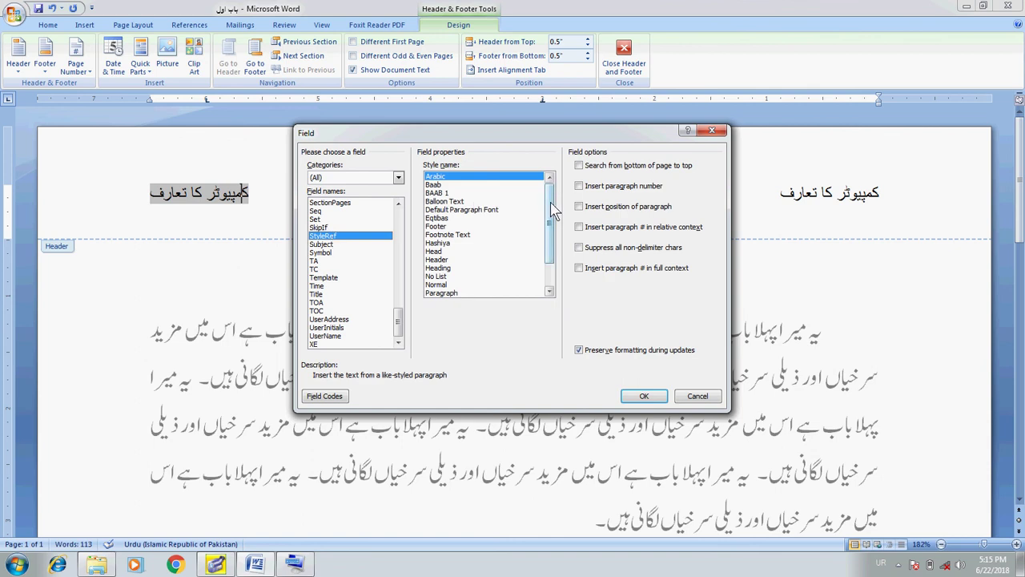
drag(553, 210, 553, 233)
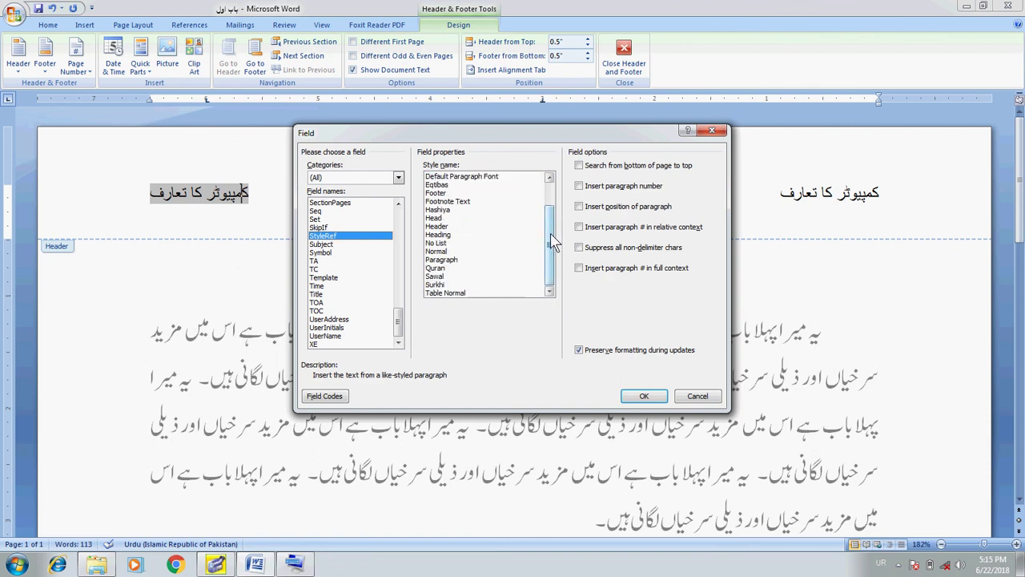
click(439, 285)
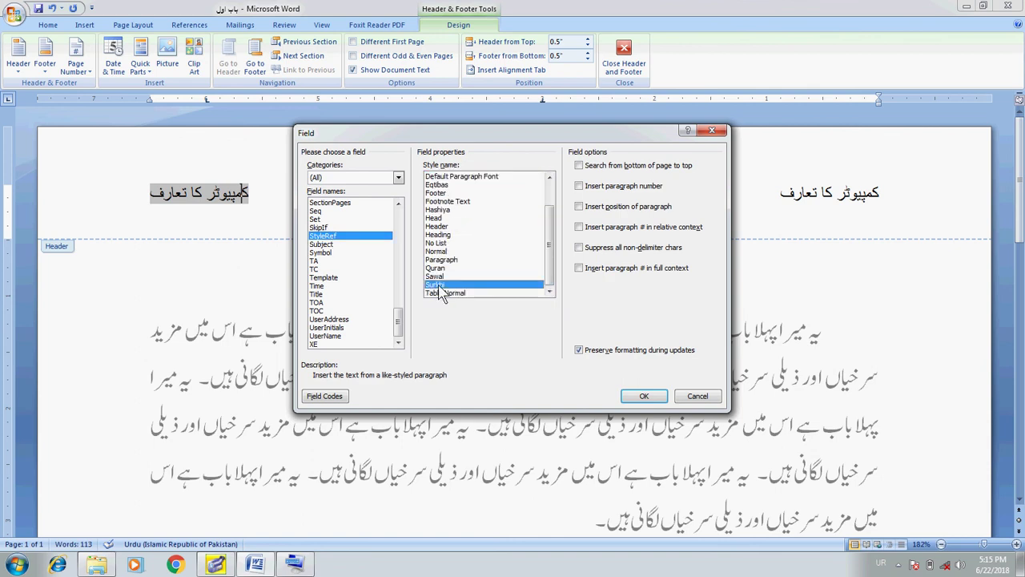
click(645, 396)
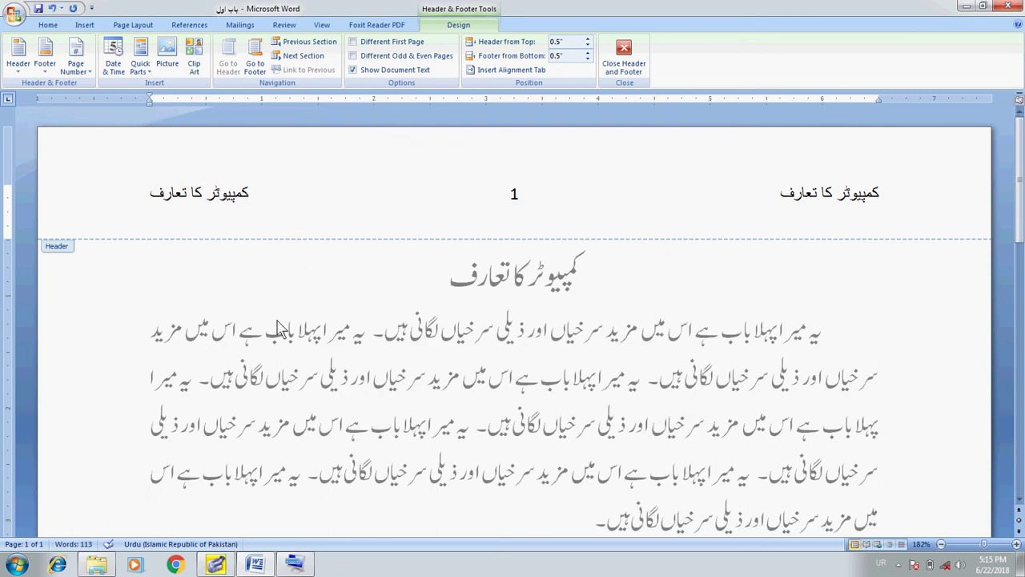
Step: Undo the last four header edits, restoring 'باب اول' on the right and [Type text] on the left
triple_click(227, 193)
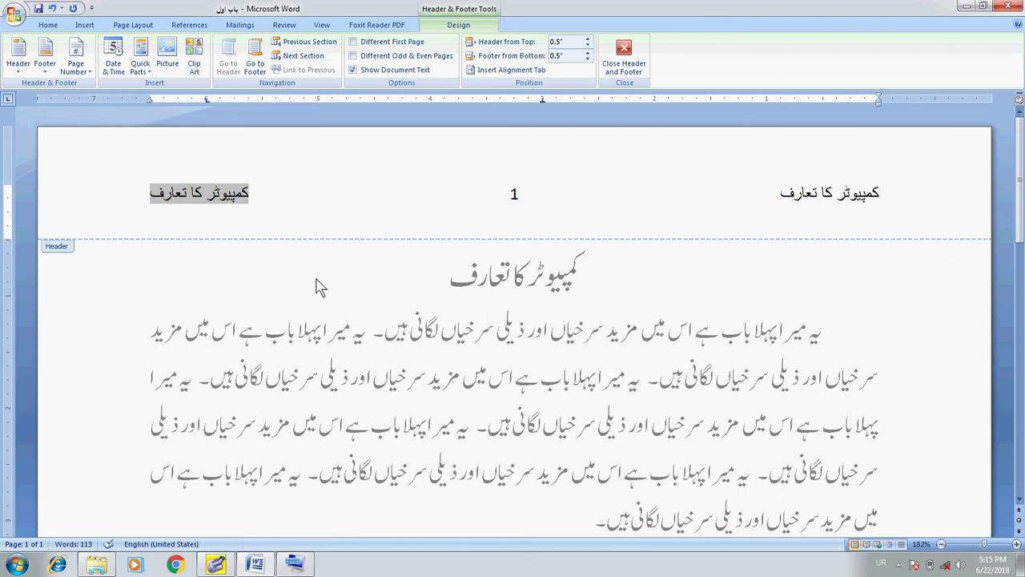
key(ctrl+z)
key(ctrl+z)
key(ctrl+z)
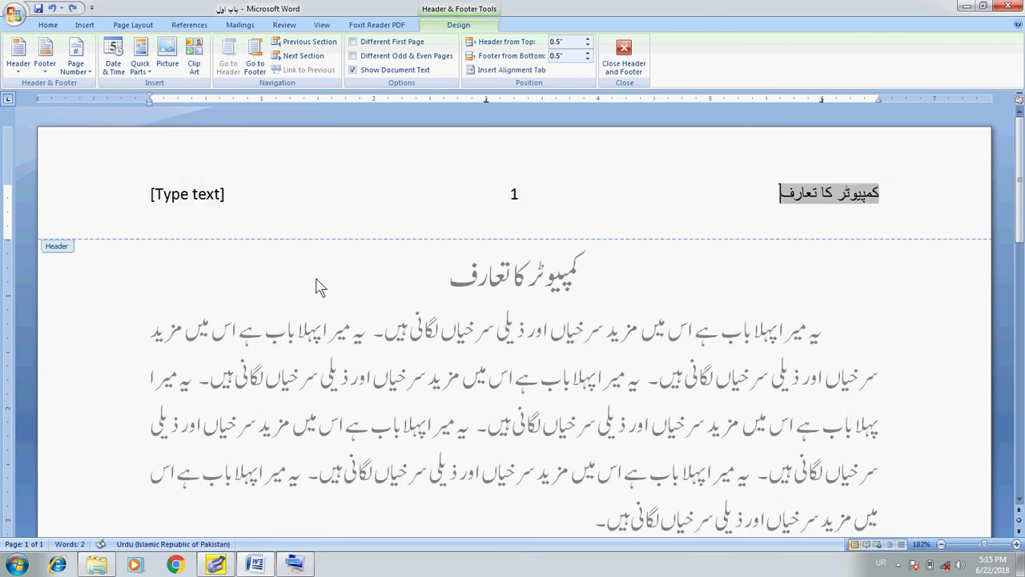
key(ctrl+z)
key(ctrl+z)
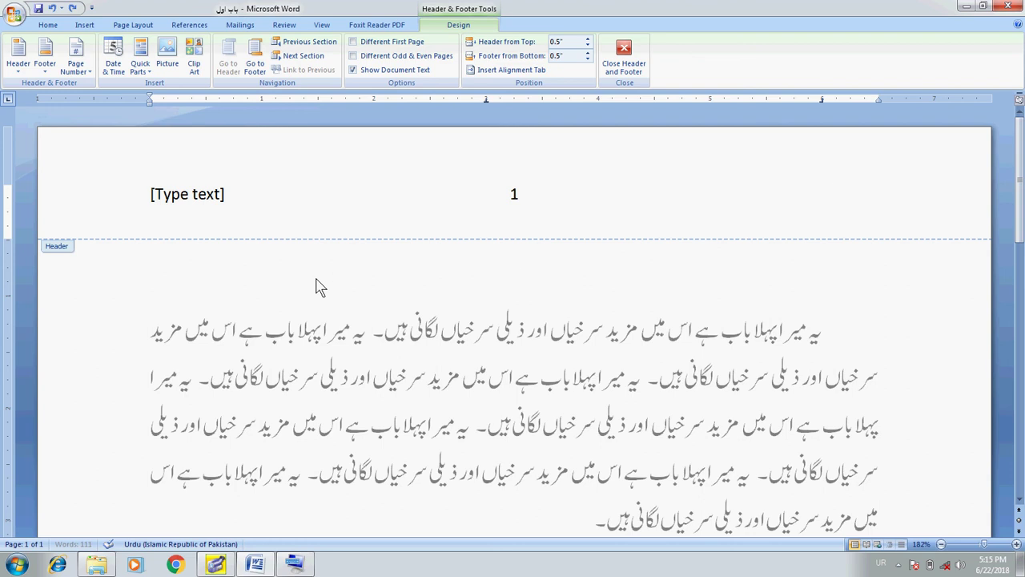
key(ctrl+z)
key(ctrl+z)
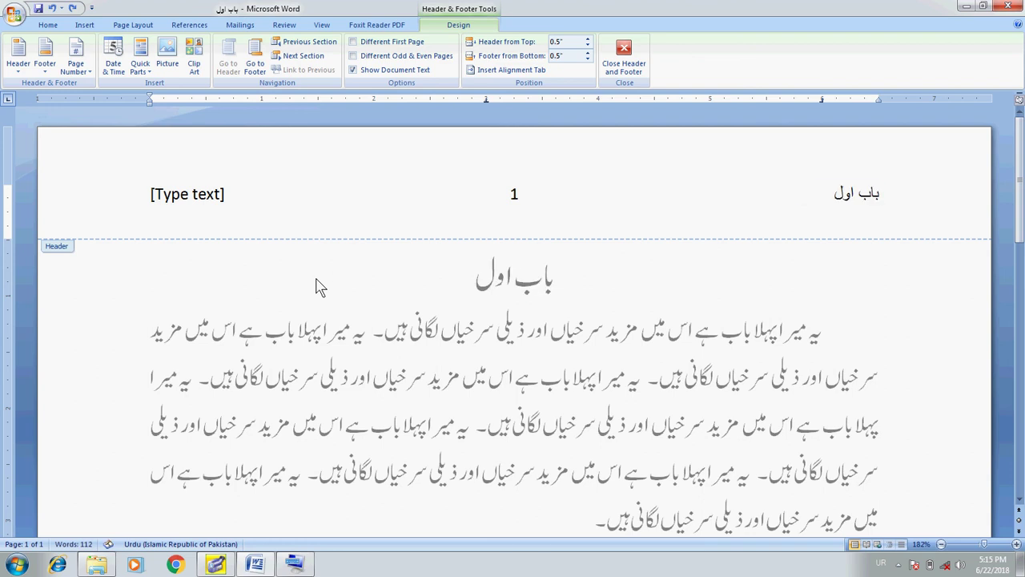
key(ctrl+z)
key(ctrl+z)
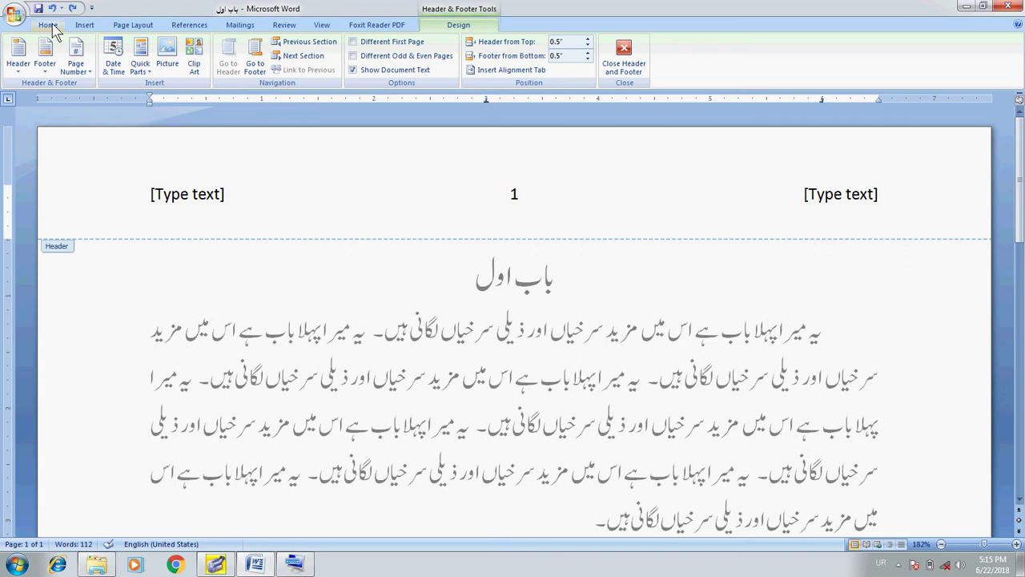
Step: Set the header paragraph to right-to-left and select the right [Type text] placeholder
click(48, 24)
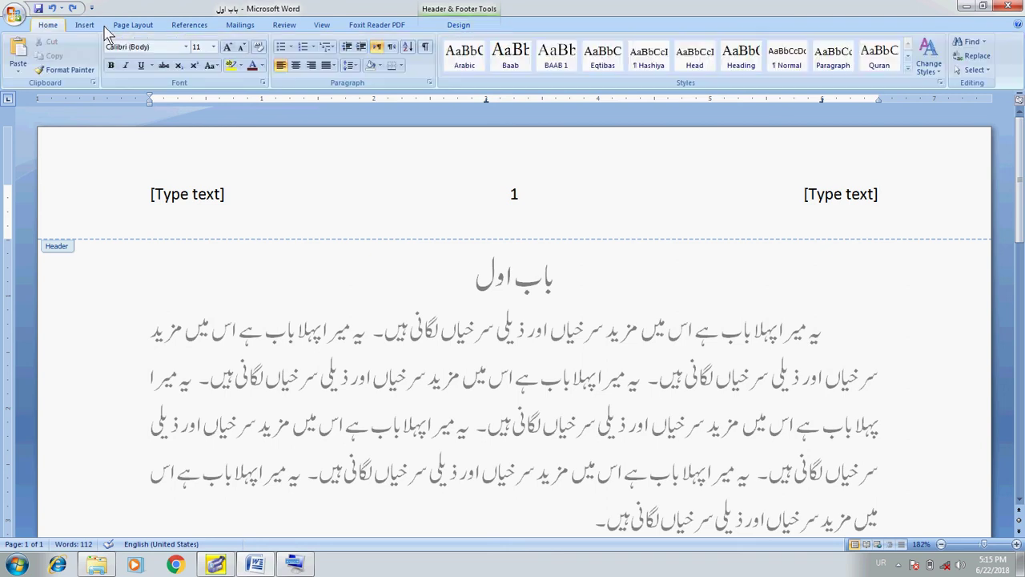
click(393, 47)
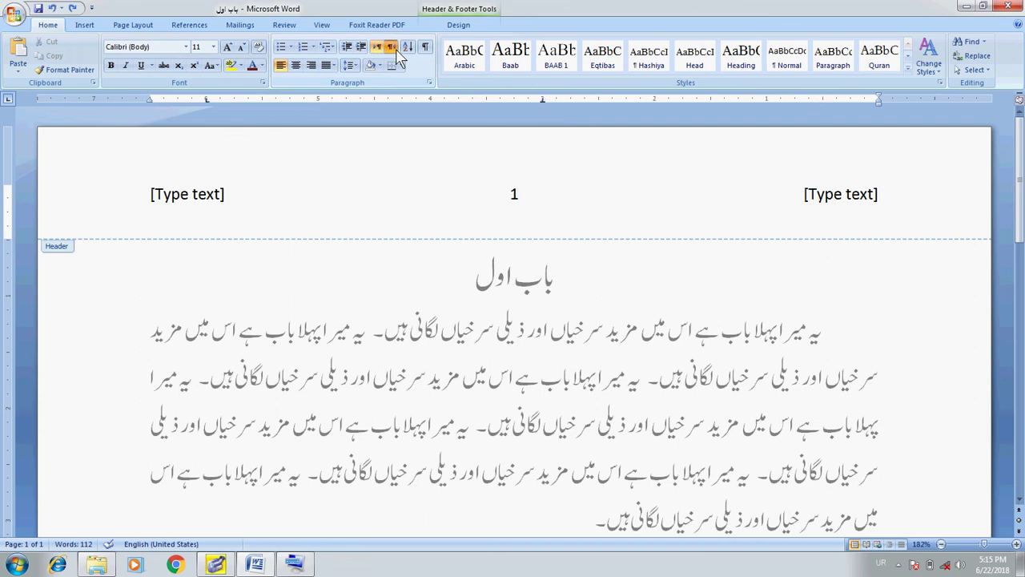
click(841, 200)
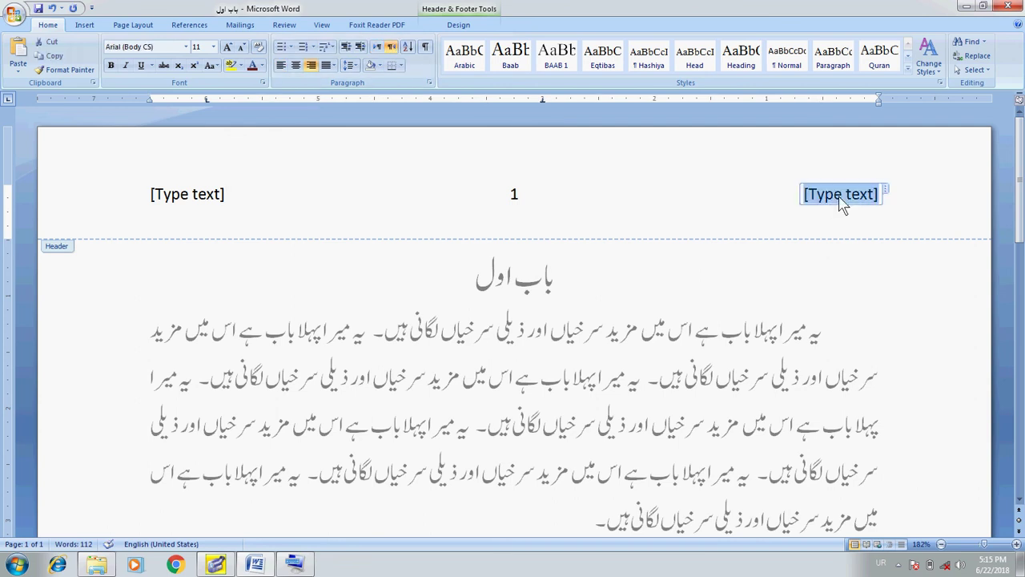
Step: Insert a StyleRef field tied to the BAAB 1 style, showing 'باب اول' in the right slot
click(458, 25)
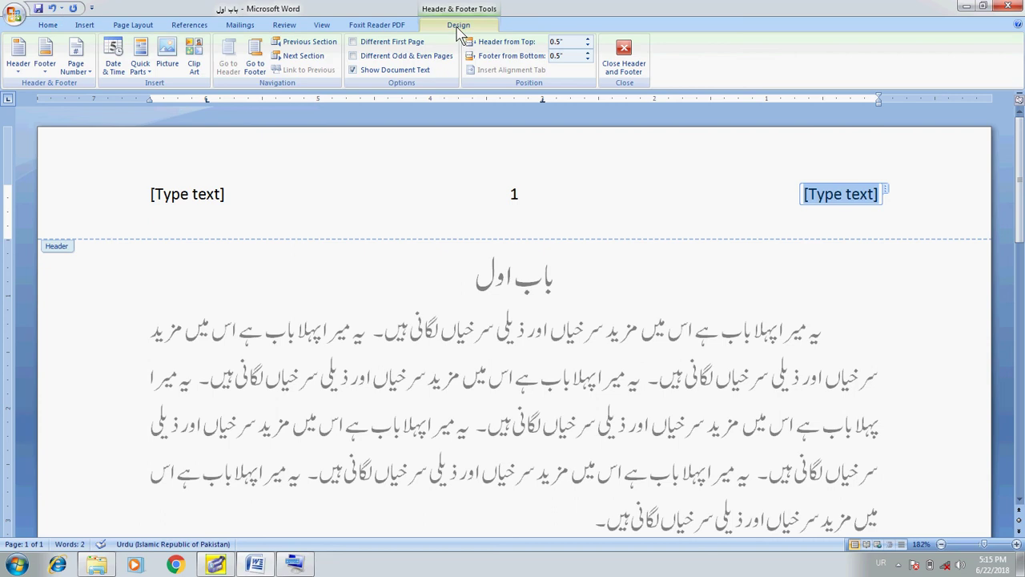
click(141, 64)
click(160, 99)
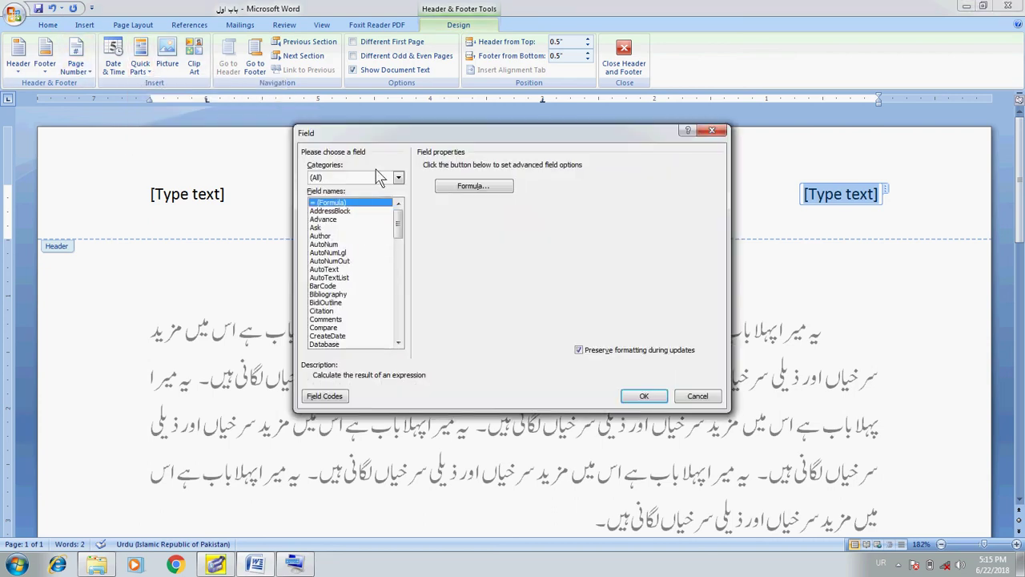
drag(398, 221, 401, 341)
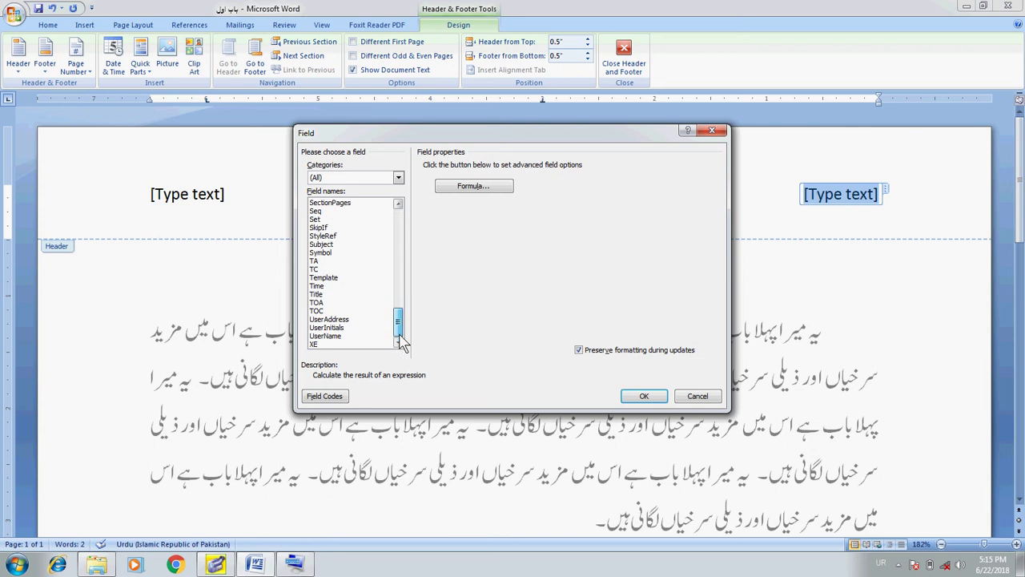
click(325, 235)
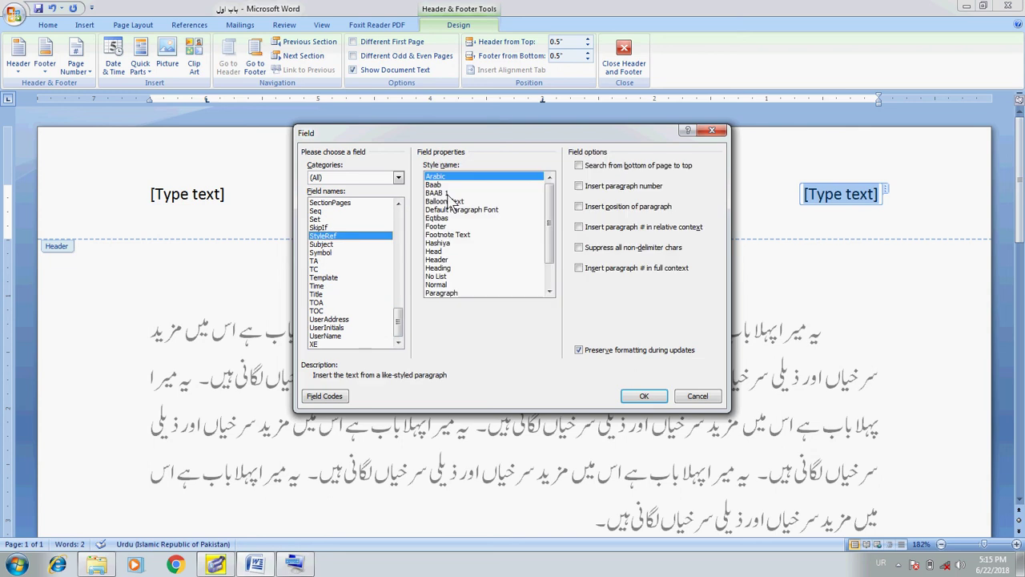
click(449, 194)
click(644, 396)
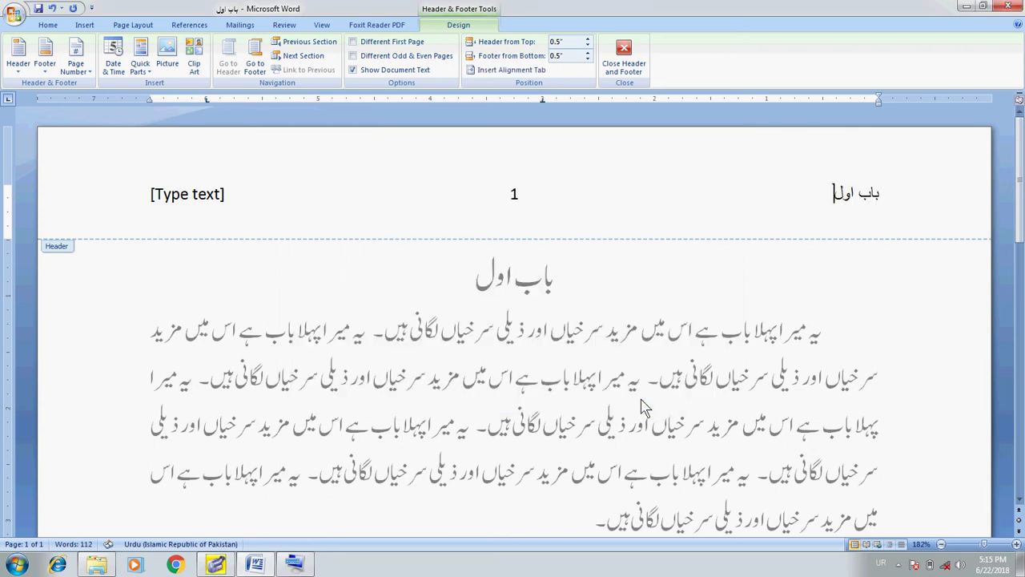
click(203, 197)
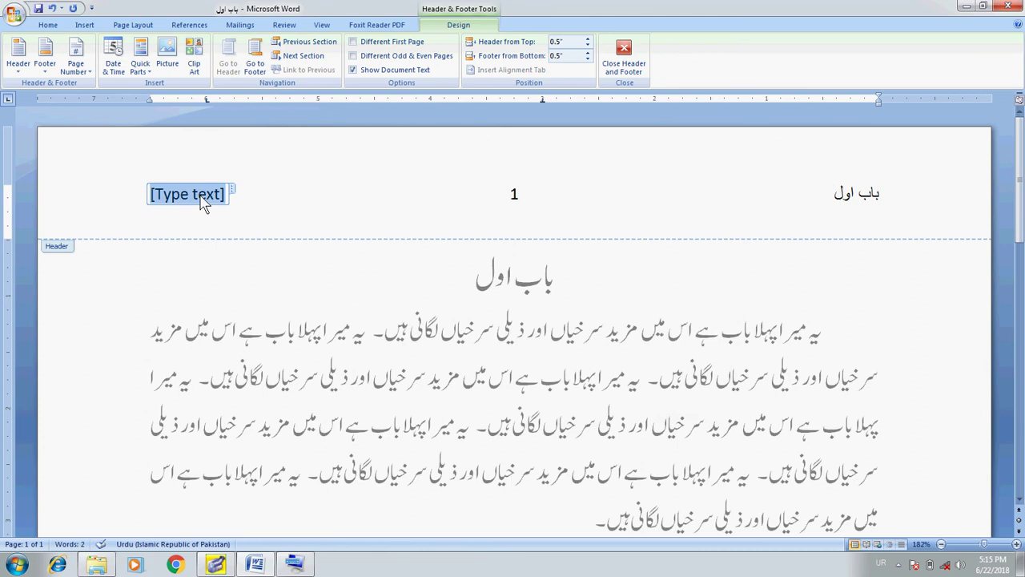
Step: Put a StyleRef field for the Surkhi style in the left slot, displaying 'تعارف'
click(147, 70)
click(160, 101)
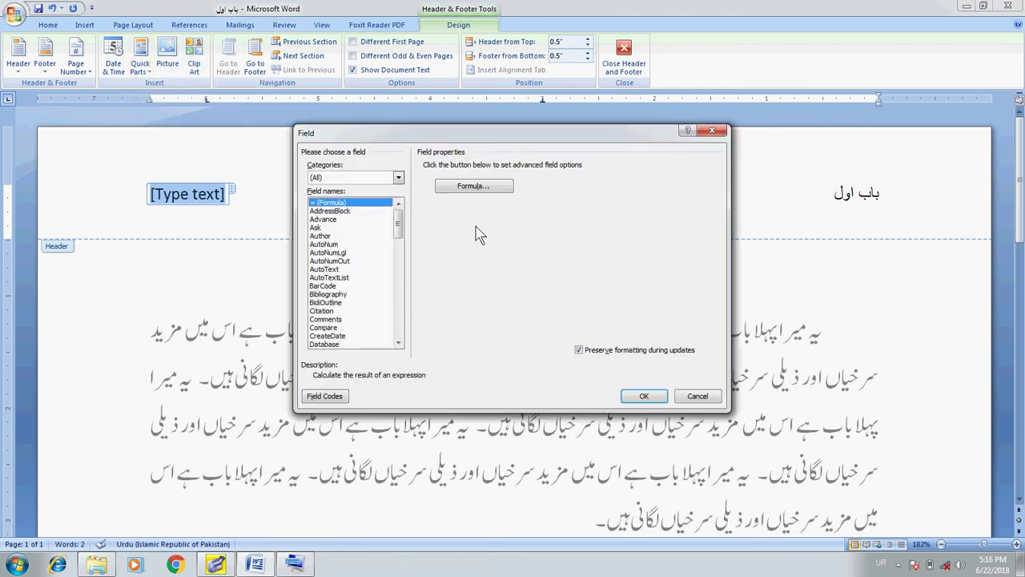
drag(405, 232, 404, 329)
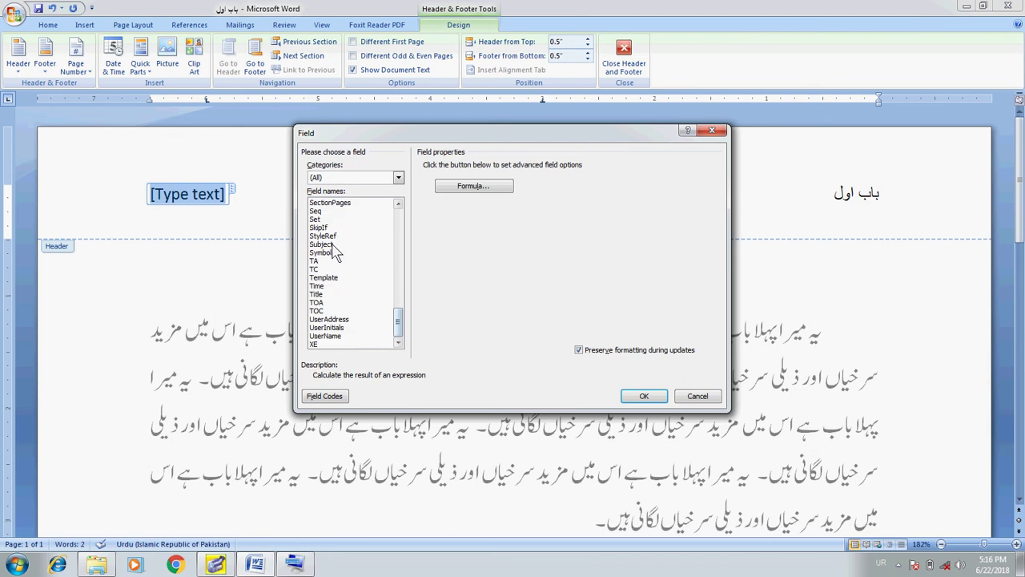
click(332, 238)
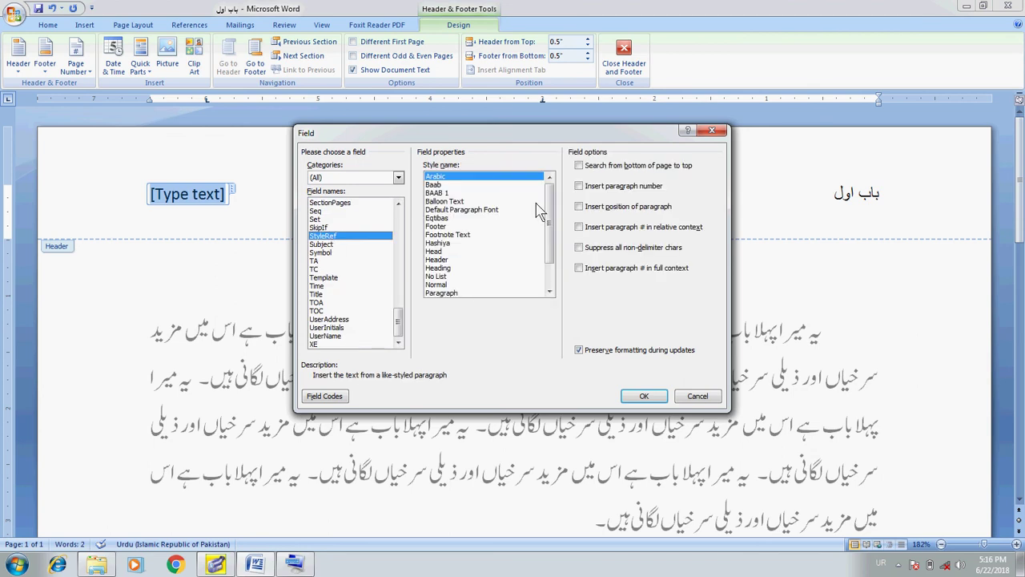
drag(549, 218, 549, 245)
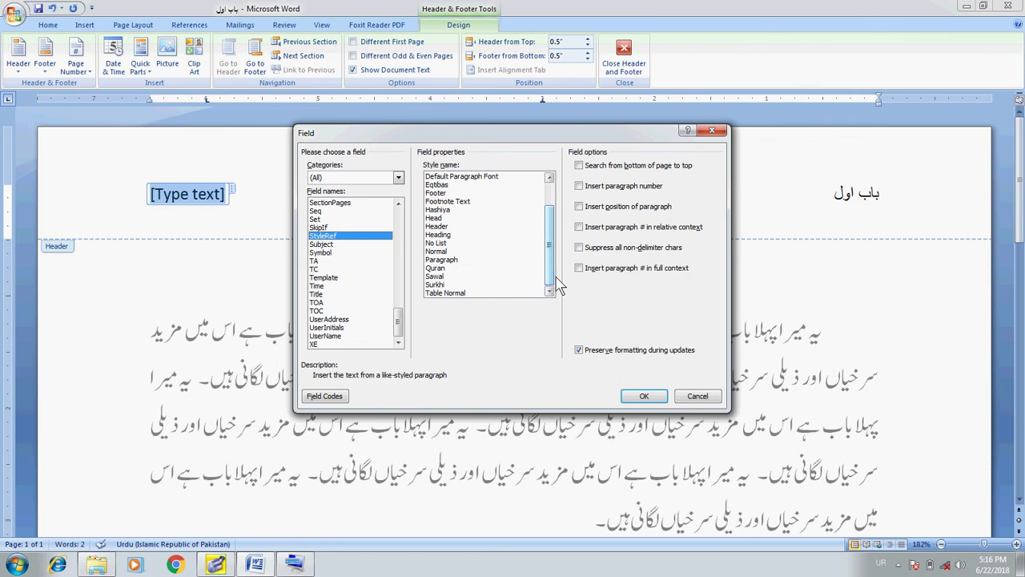
click(439, 284)
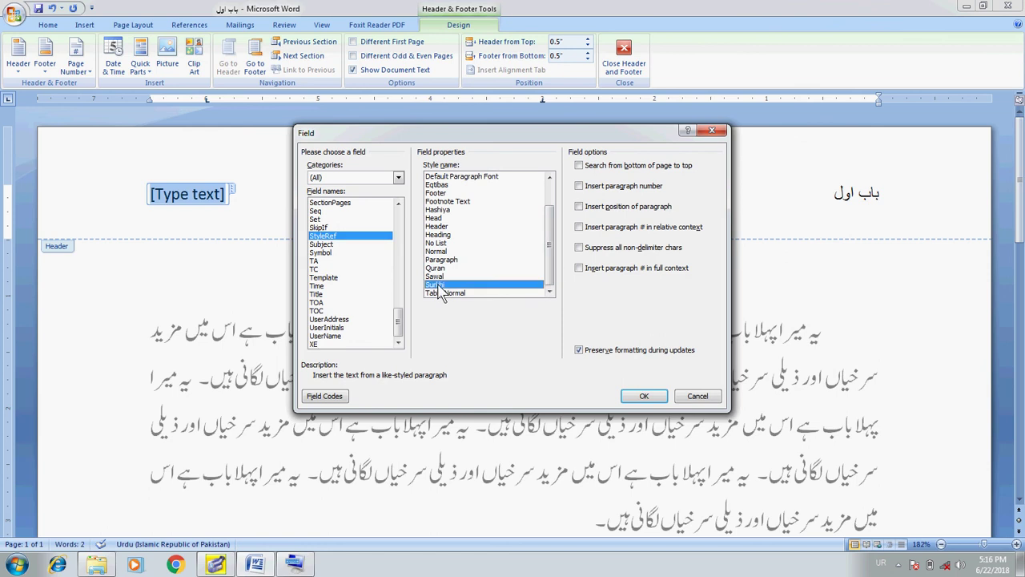
click(643, 398)
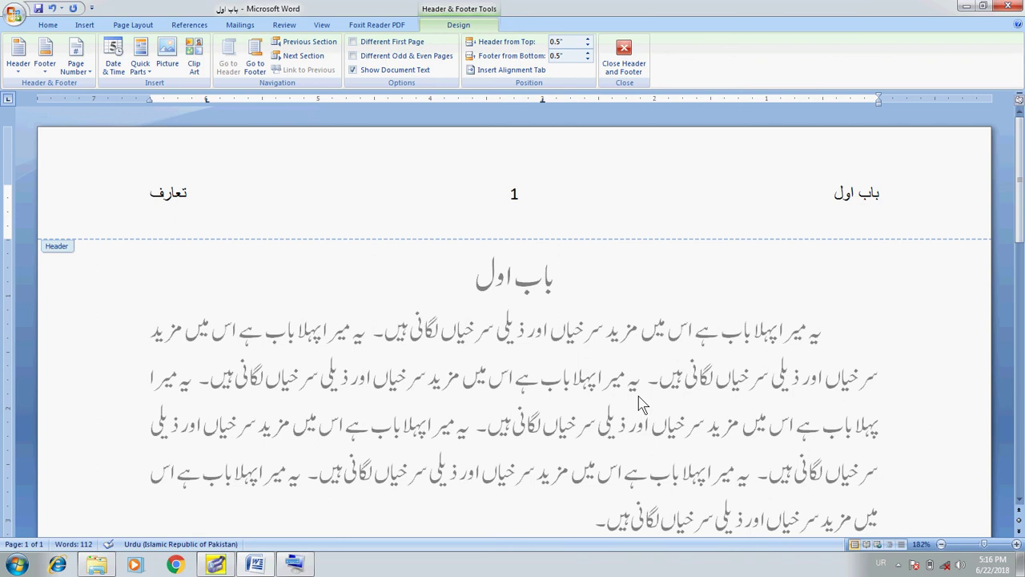
Step: Format the whole header line in Jameel Noori Nastaleeq at size 18
triple_click(728, 198)
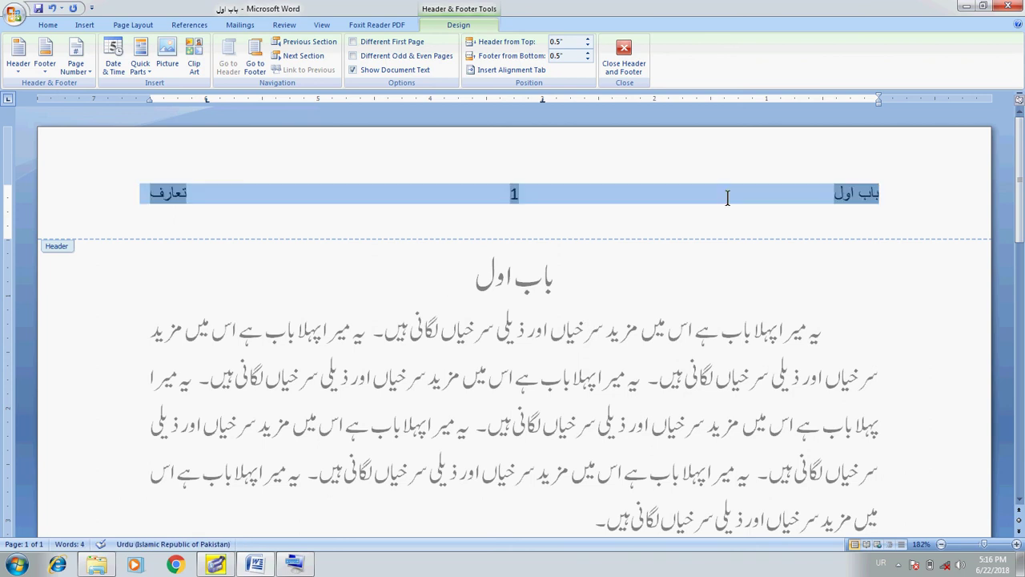
click(48, 25)
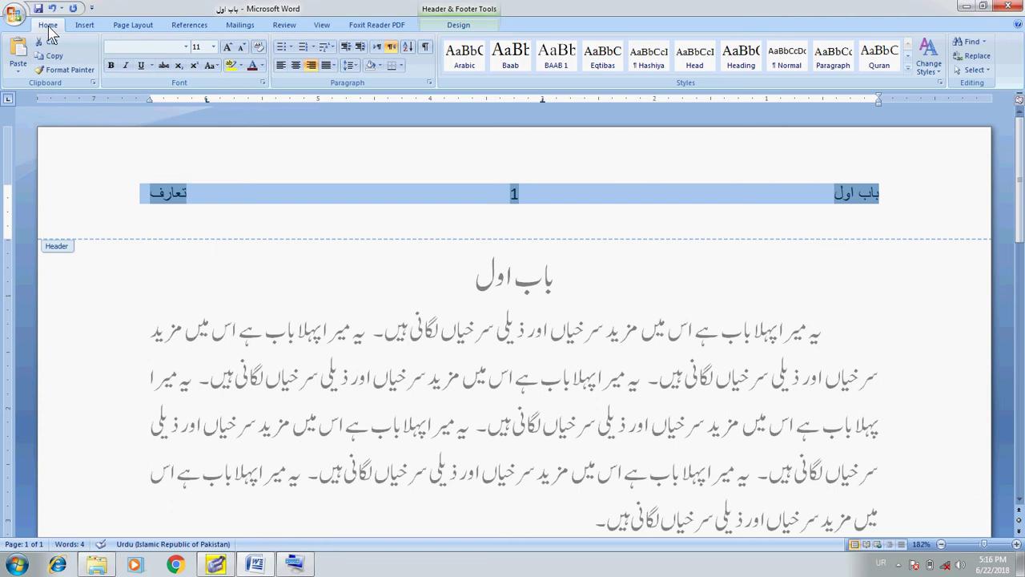
click(213, 48)
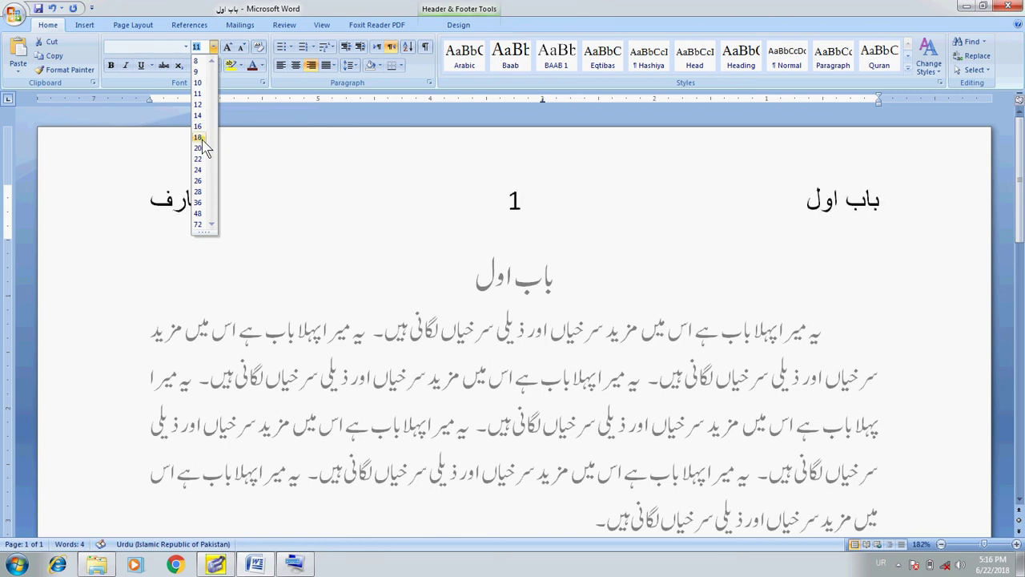
click(202, 140)
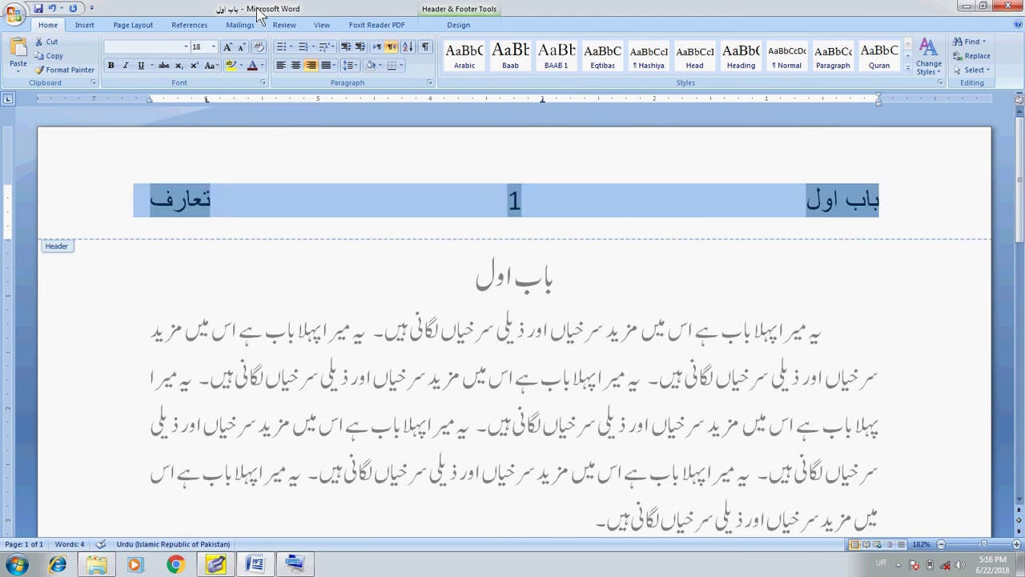
click(185, 47)
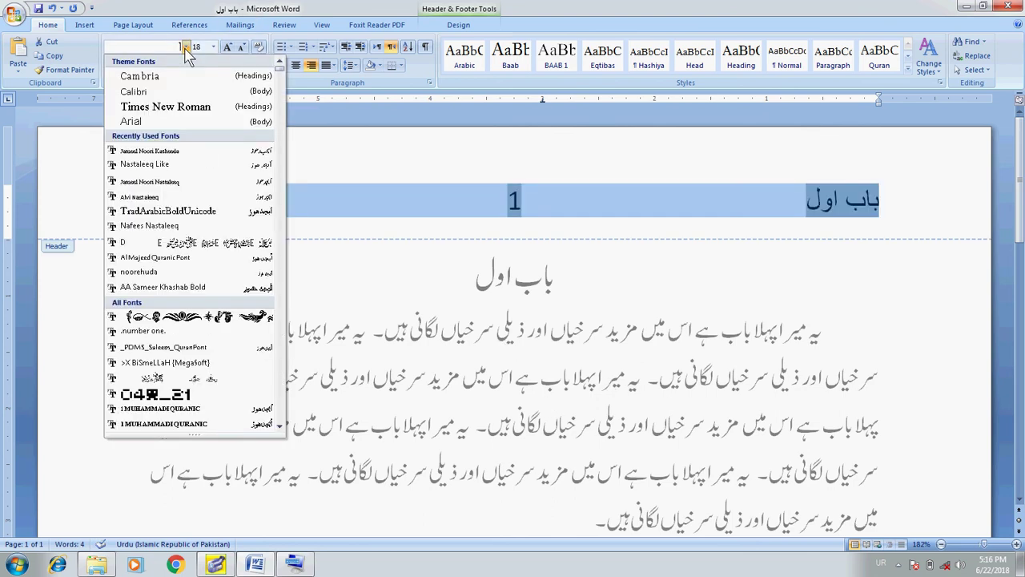
click(184, 184)
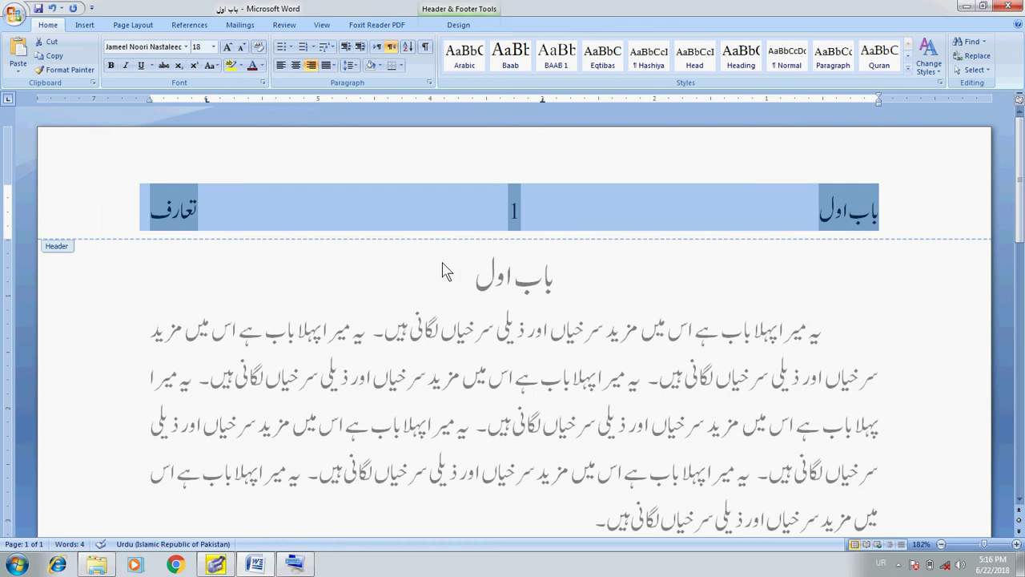
Step: Set the header page number 1 to Times New Roman at size 14
click(523, 209)
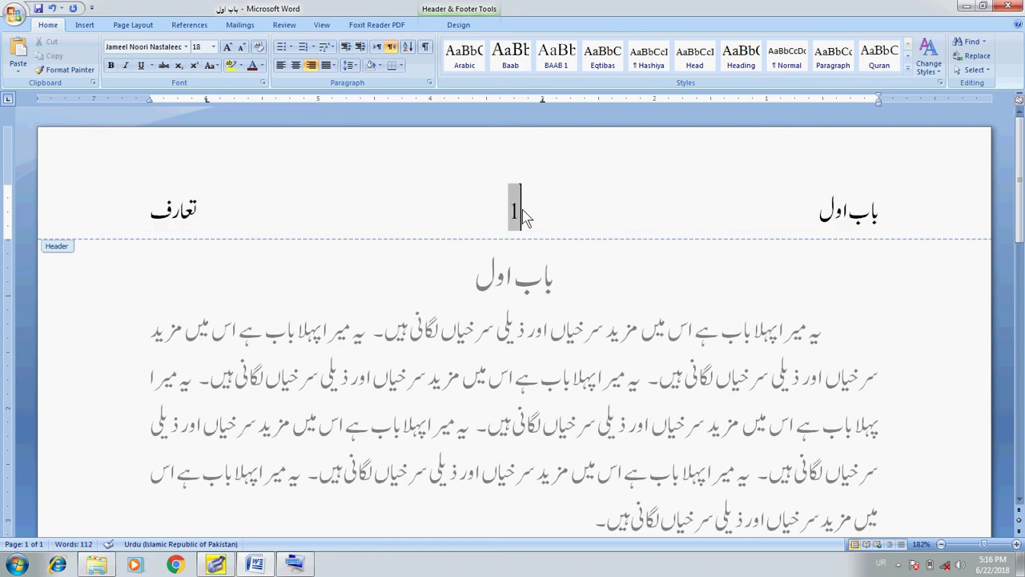
double_click(522, 209)
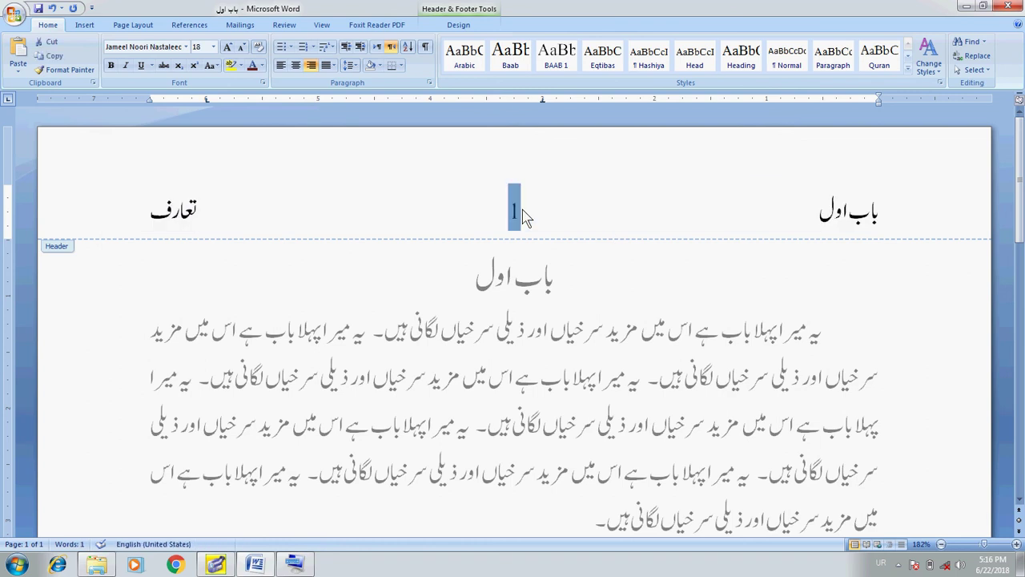
click(213, 46)
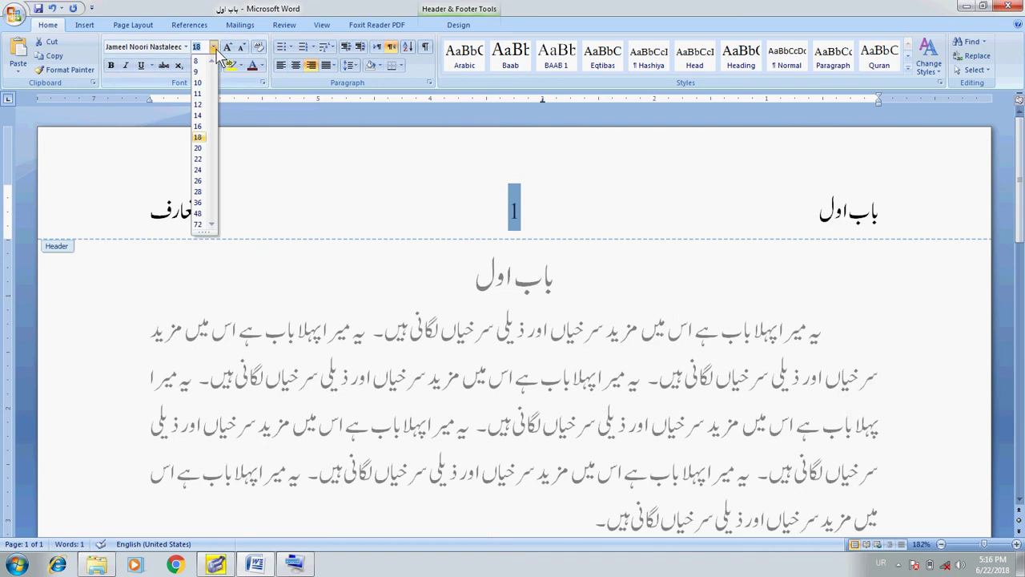
click(197, 115)
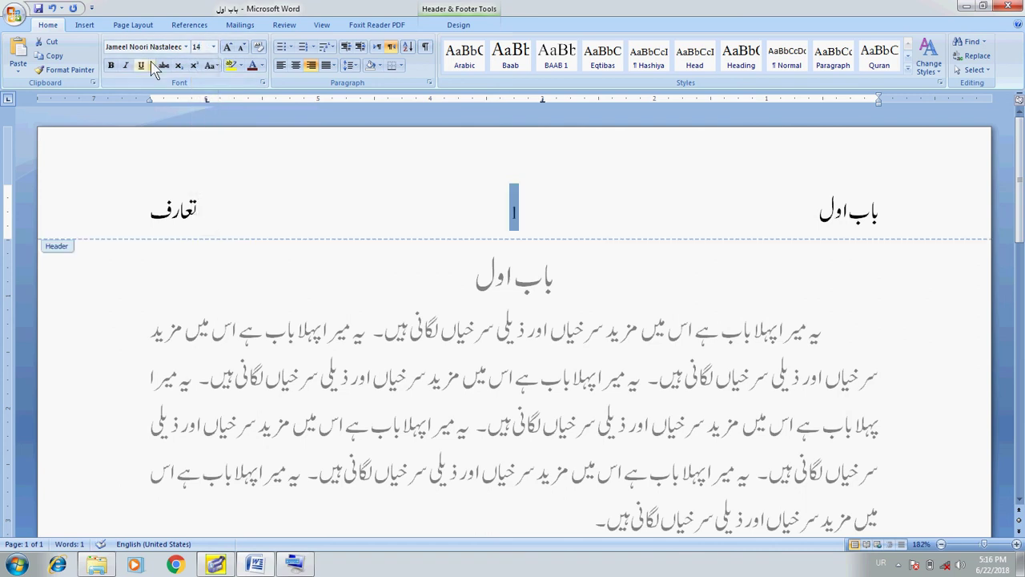
click(187, 46)
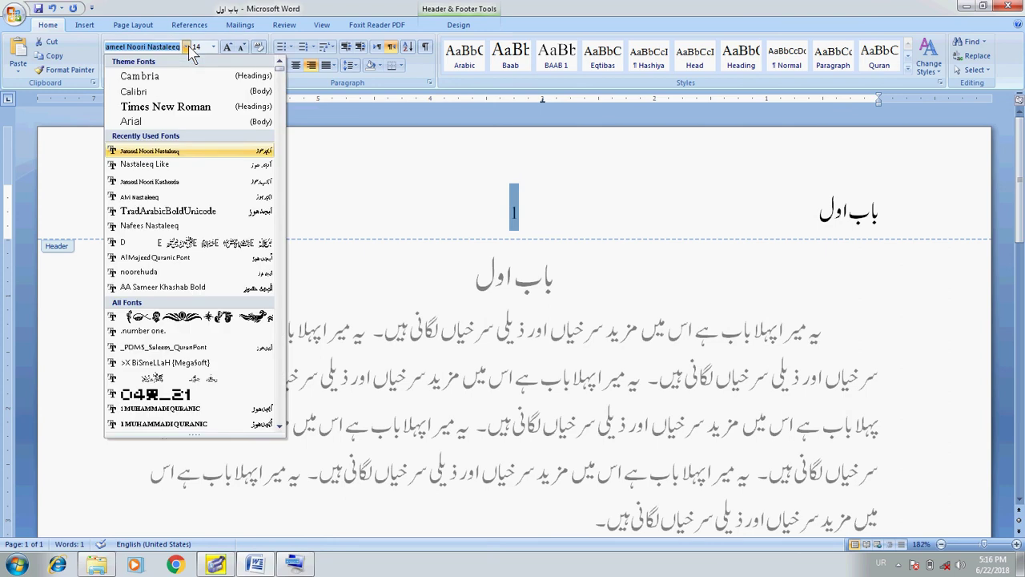
click(189, 112)
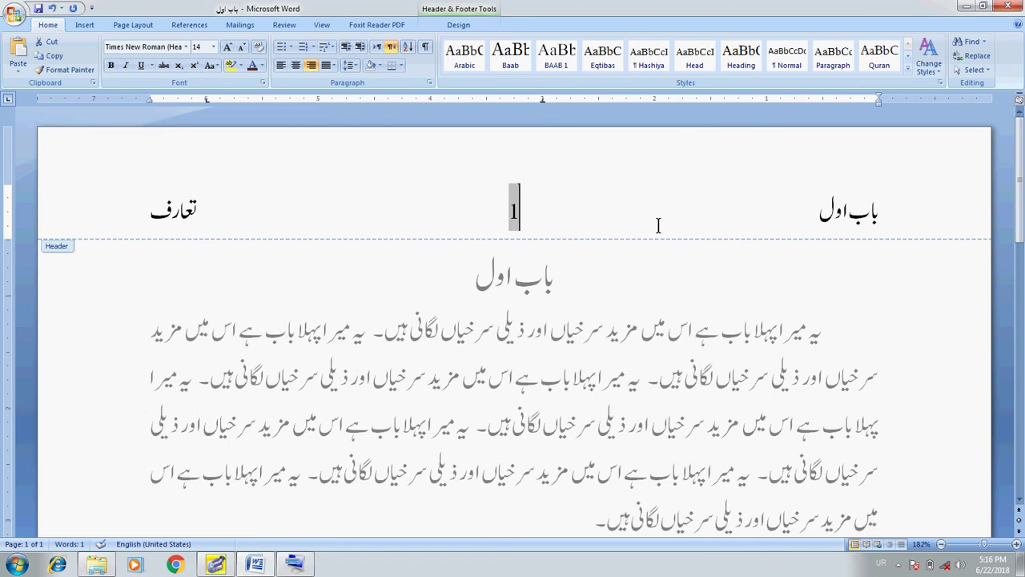
Step: In Borders and Shading, switch to paragraph borders and try a line style at 1 ½ pt
click(128, 25)
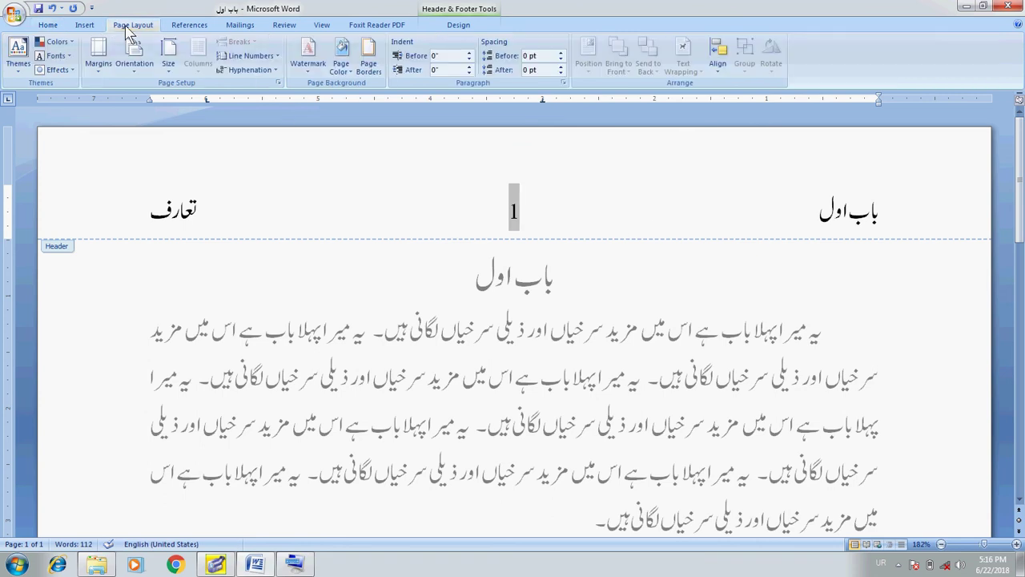
click(374, 77)
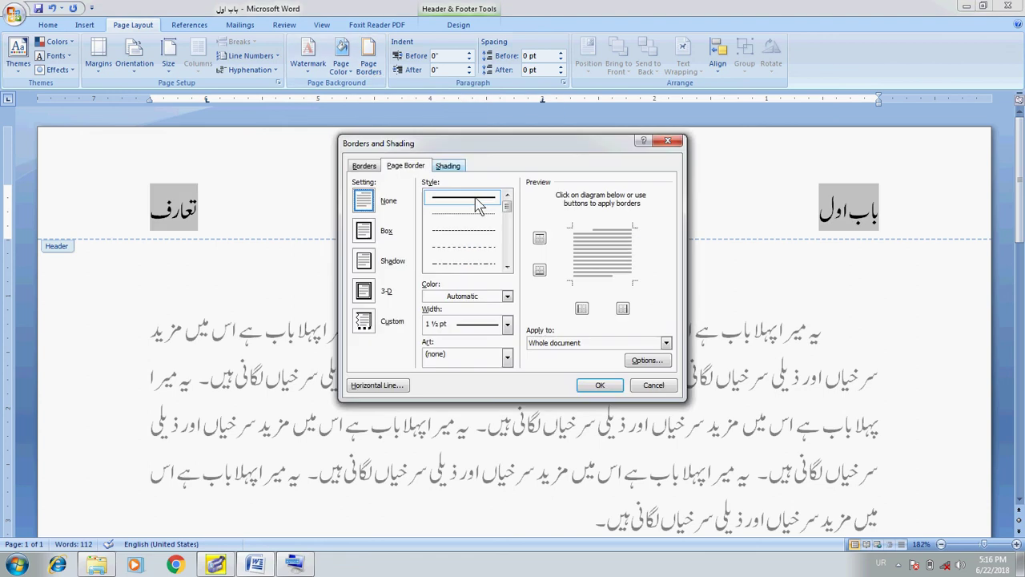
click(365, 167)
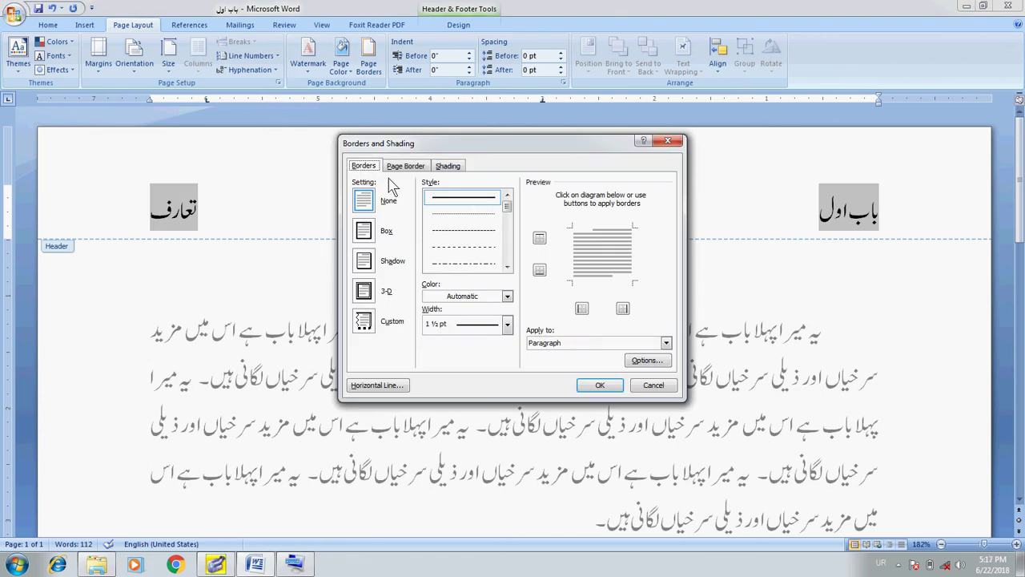
click(507, 267)
click(507, 267)
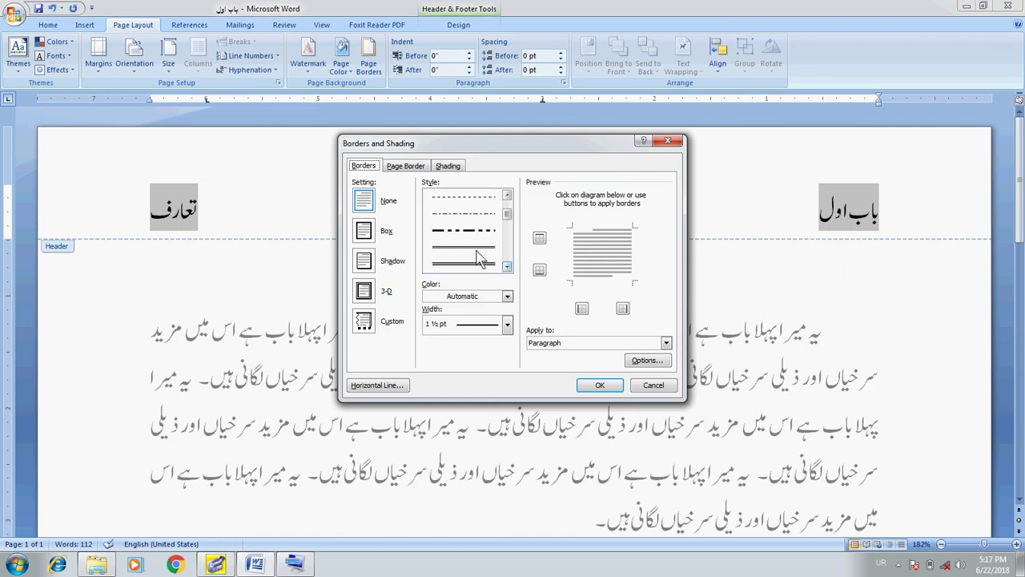
click(479, 262)
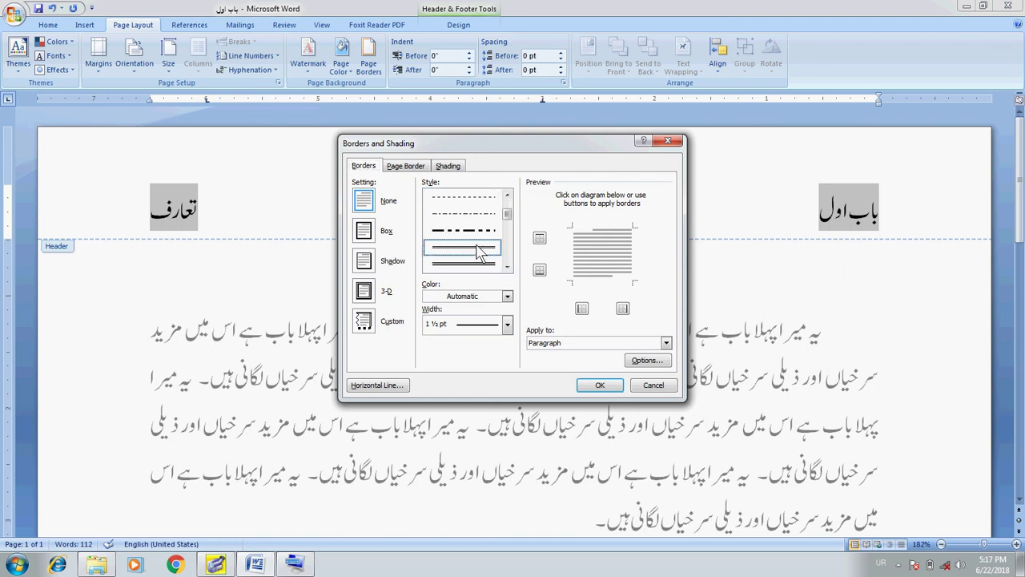
click(507, 324)
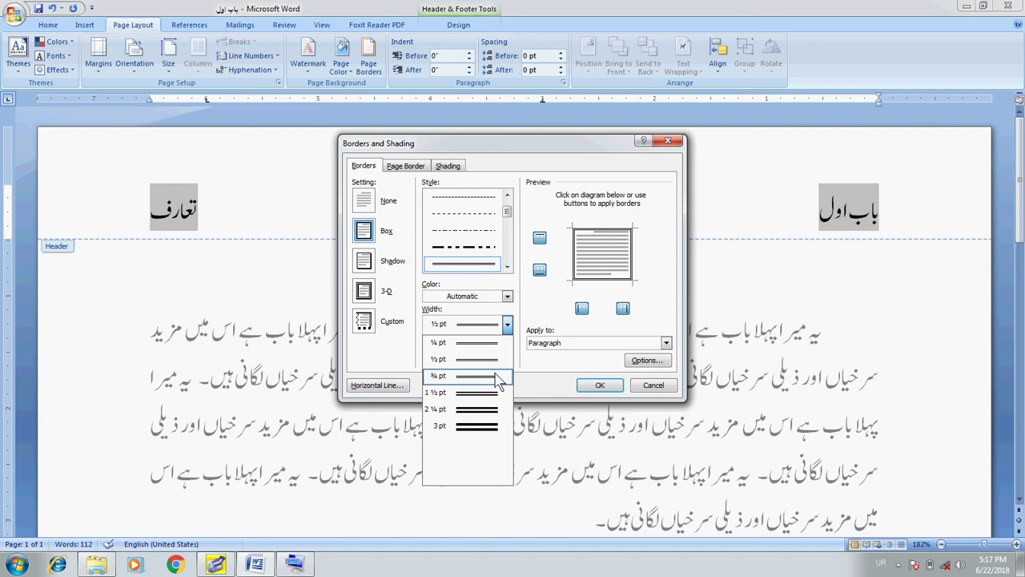
click(495, 392)
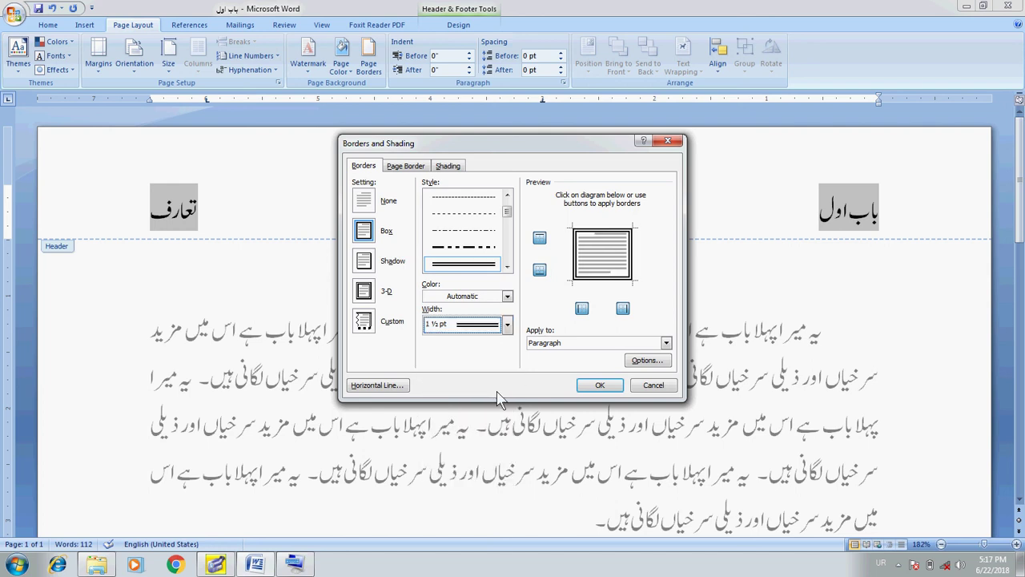
Step: Apply a double wavy ¾ pt border to the bottom of the header only
click(508, 268)
click(508, 267)
click(508, 268)
click(508, 268)
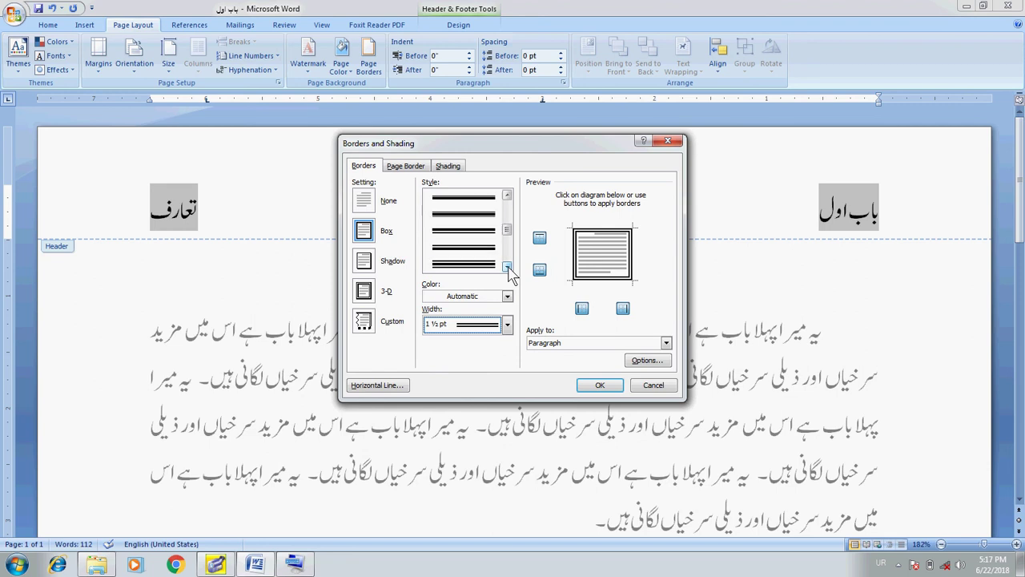
click(508, 267)
click(508, 268)
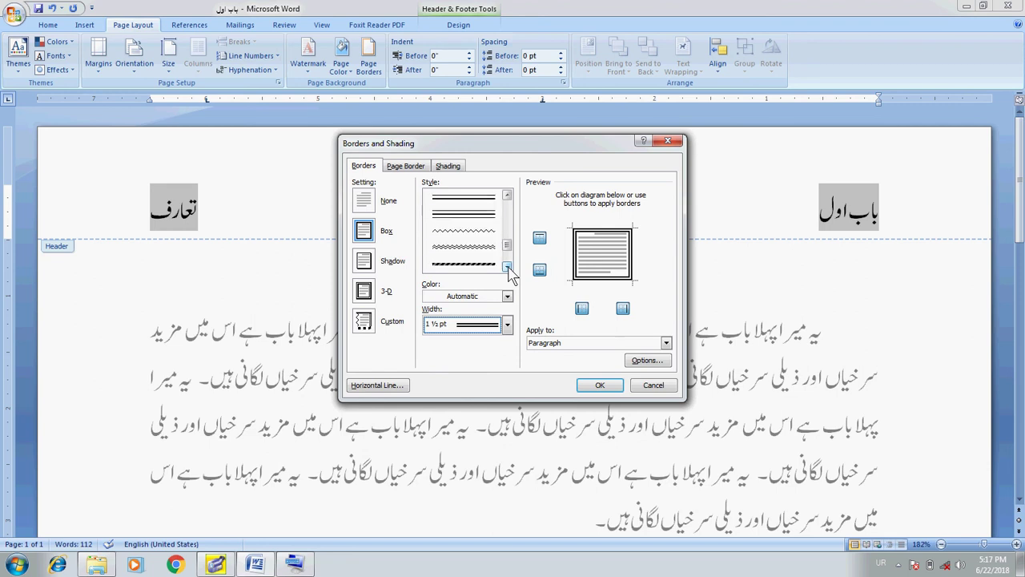
click(480, 246)
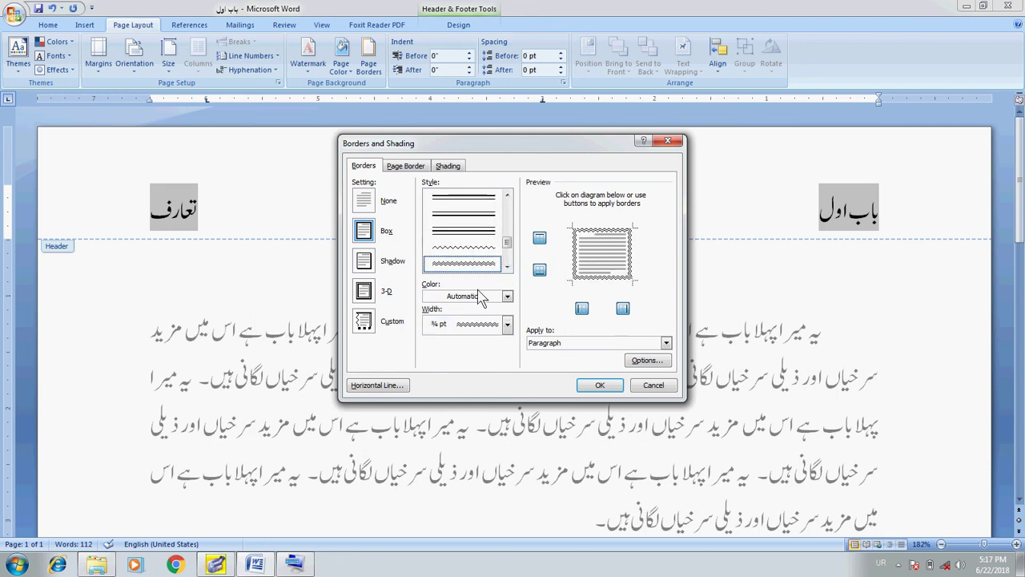
click(364, 201)
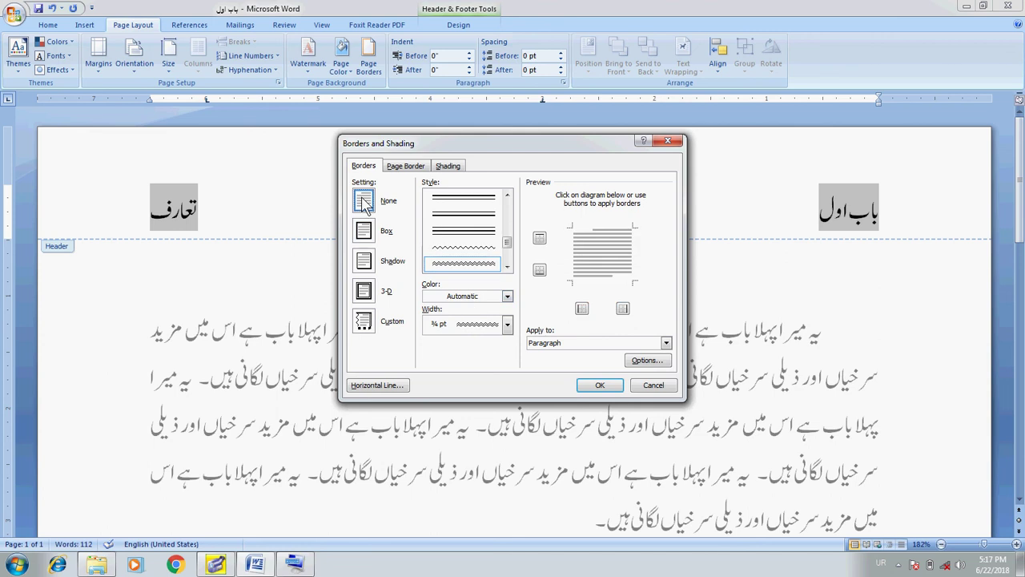
click(506, 324)
click(497, 346)
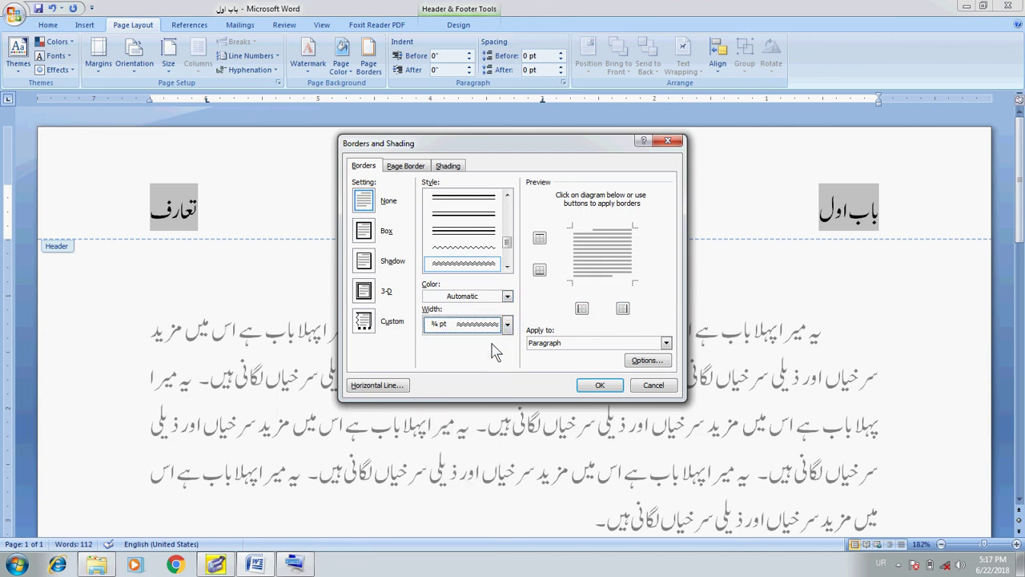
click(540, 271)
click(601, 385)
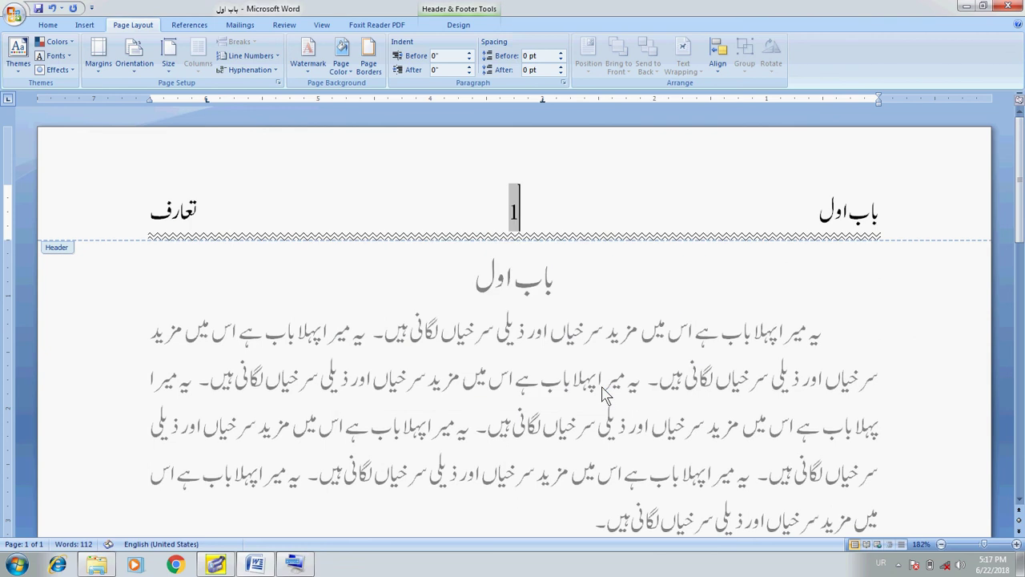
Step: Leave the header, save, and retype the chapter heading as 'پہلا باب'
double_click(363, 285)
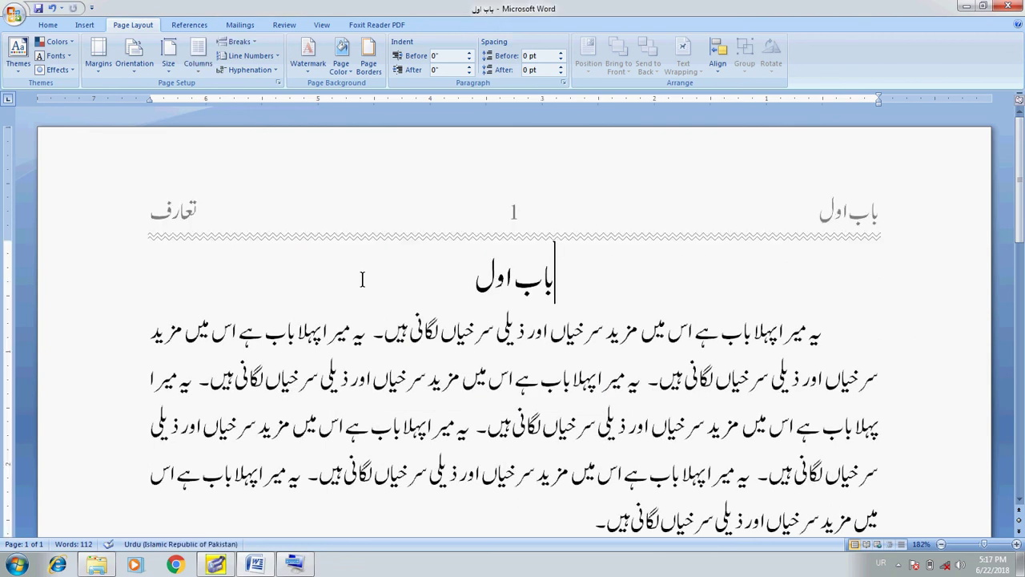
key(ctrl+s)
key(ctrl+shift+Left)
key(ctrl+shift+Left)
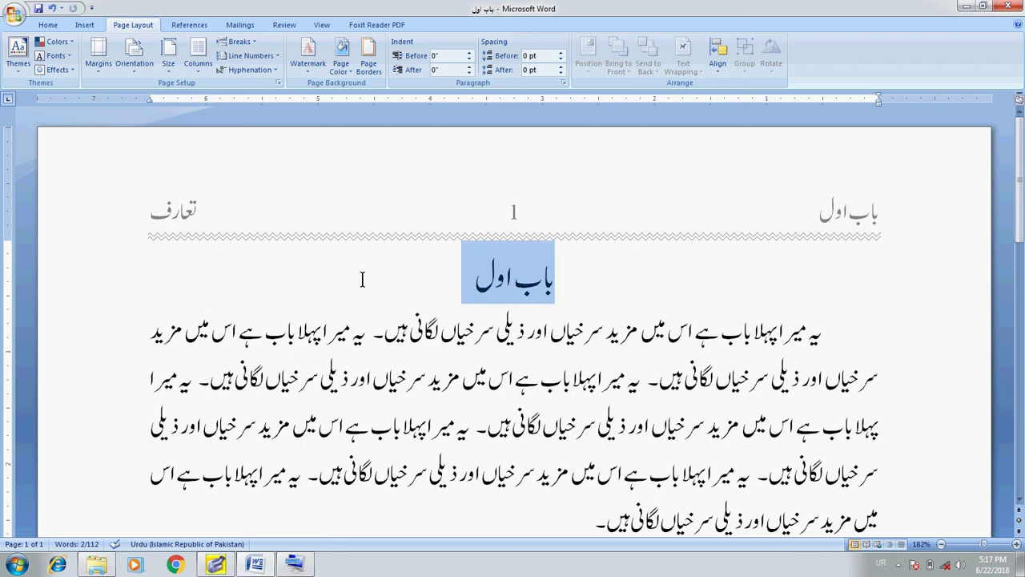
key(shift+Right)
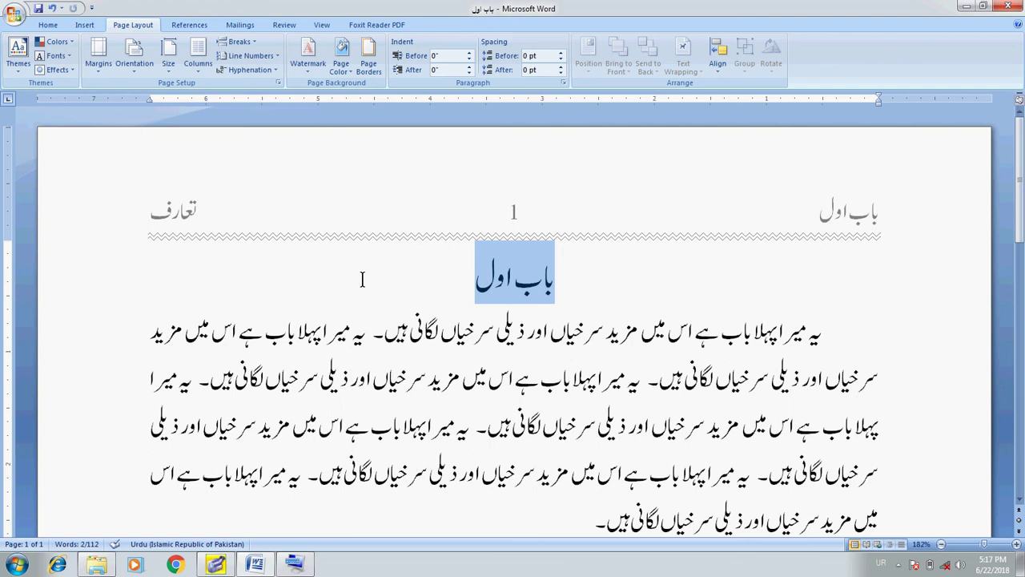
text(پہلا)
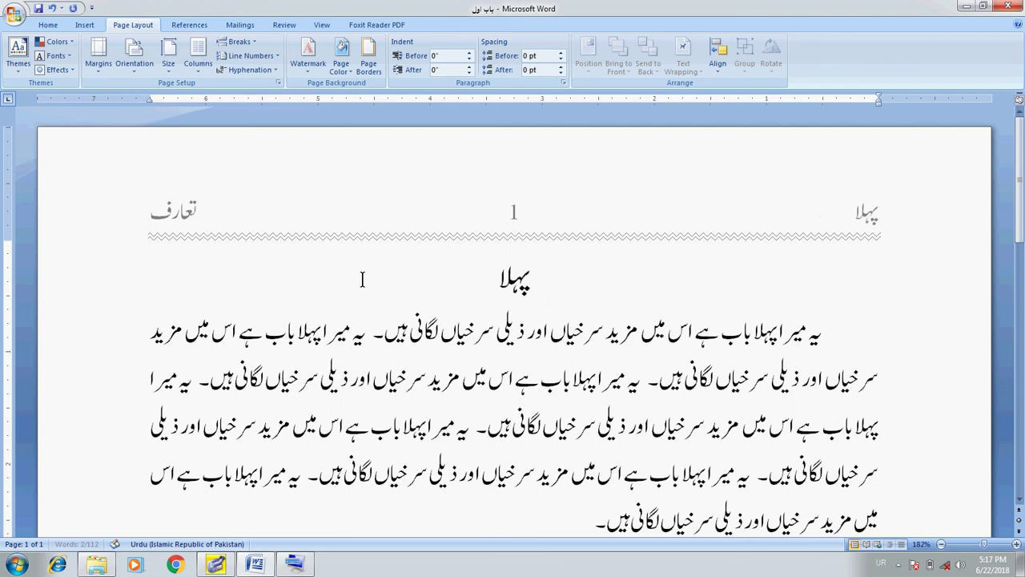
text( باب)
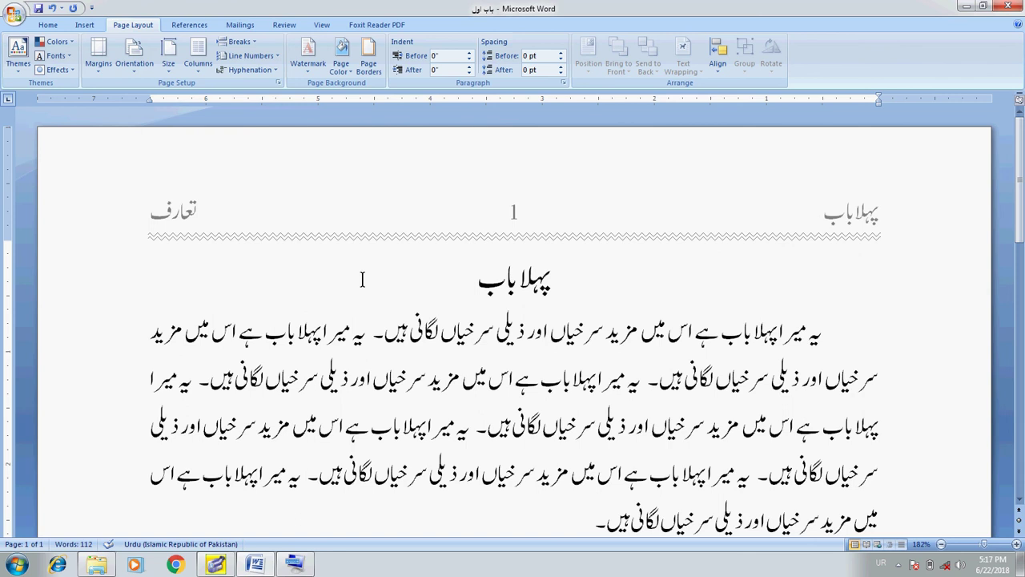
Step: Replace the subheading 'تعارف' with 'کمپیوٹر' and return to the document top
key(Left)
key(ctrl+Down)
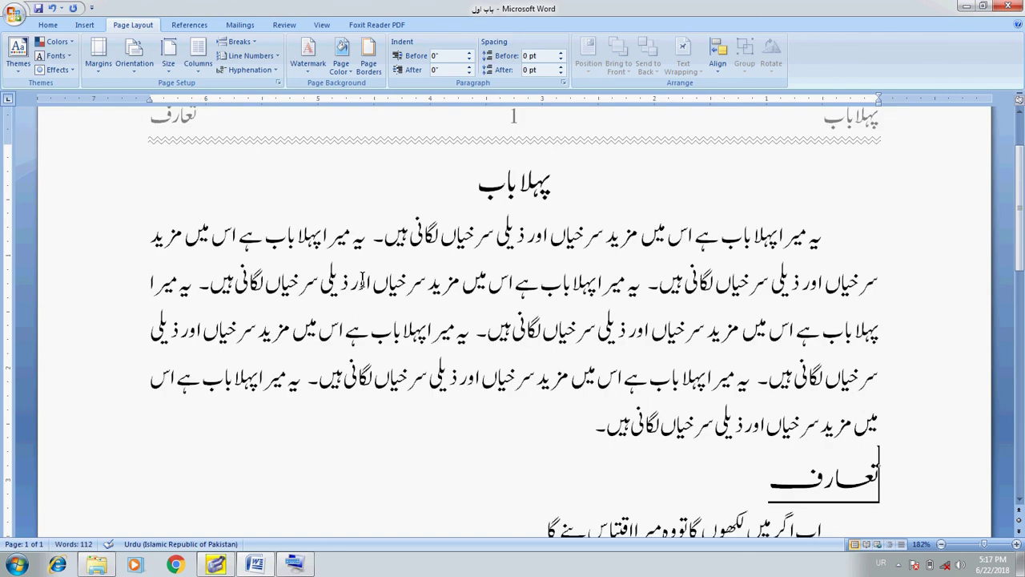
key(shift+End)
key(shift+Right)
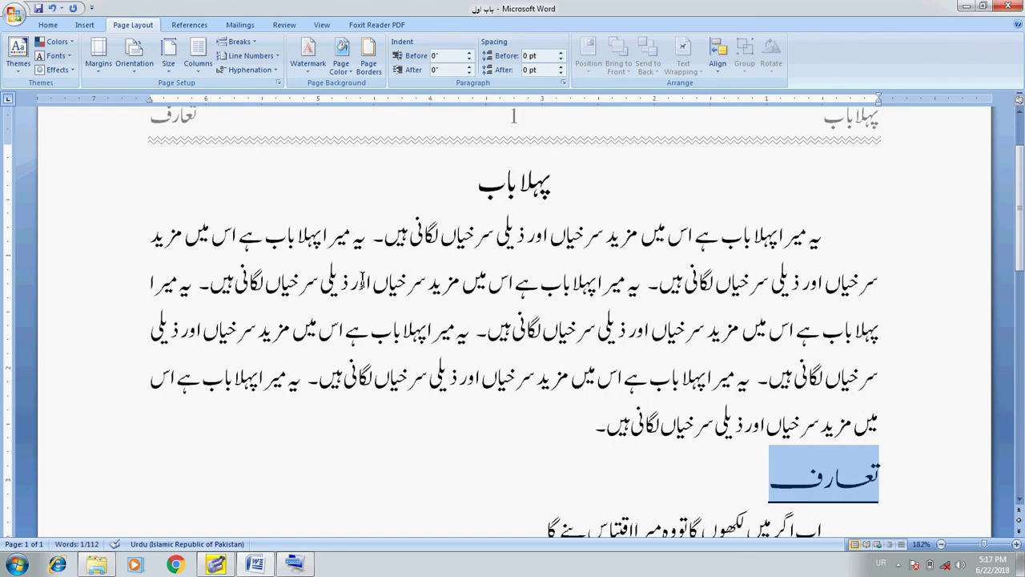
text(کمپیو)
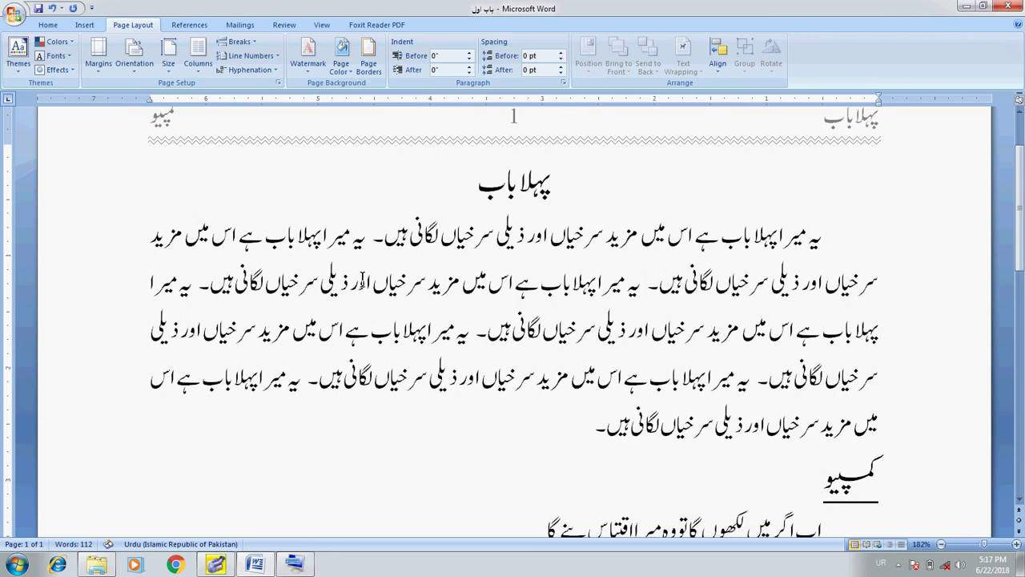
text(ٹر)
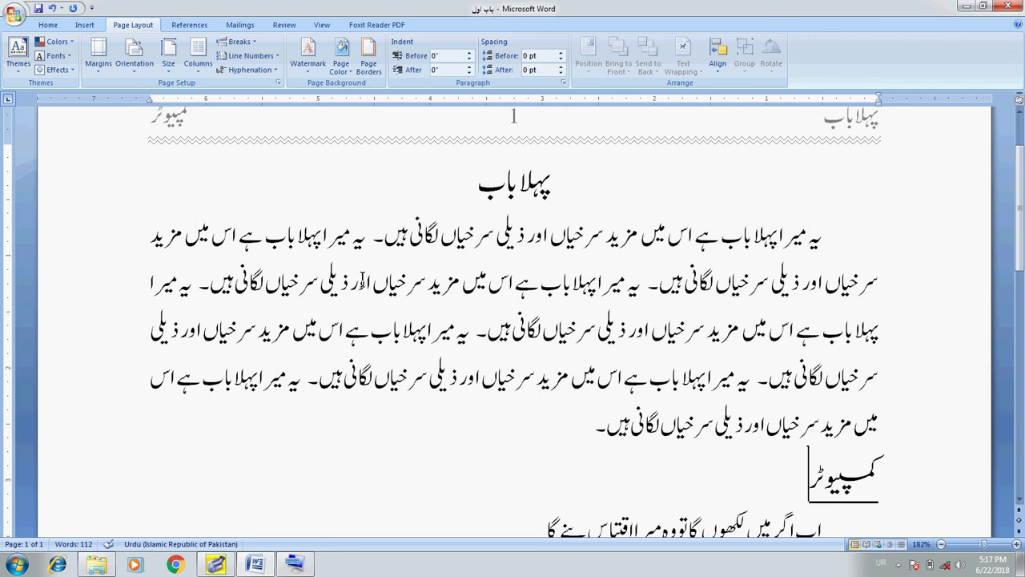
key(Home)
key(ctrl+Home)
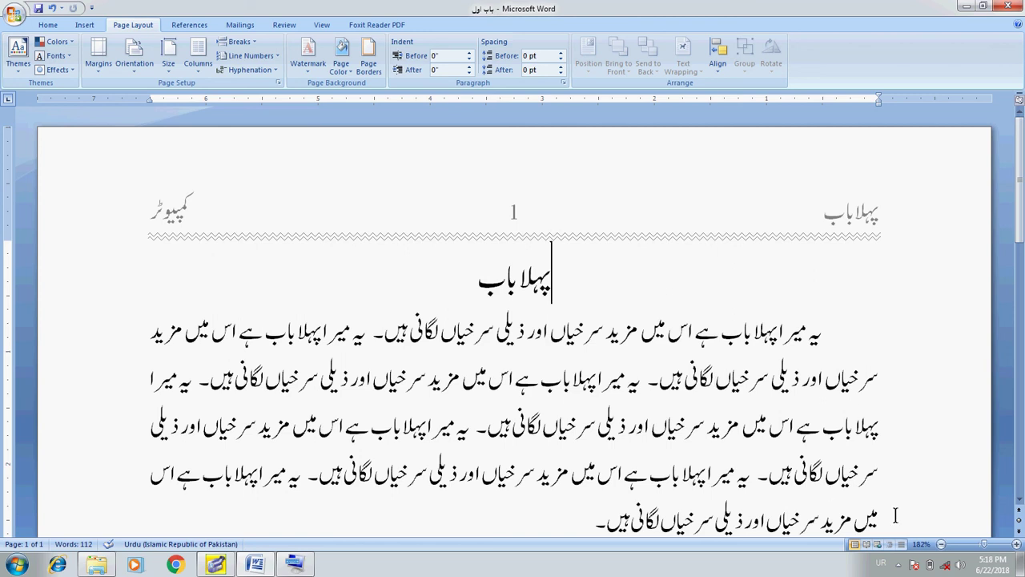
Step: Reveal the hidden icons in the Windows taskbar notification area
click(898, 564)
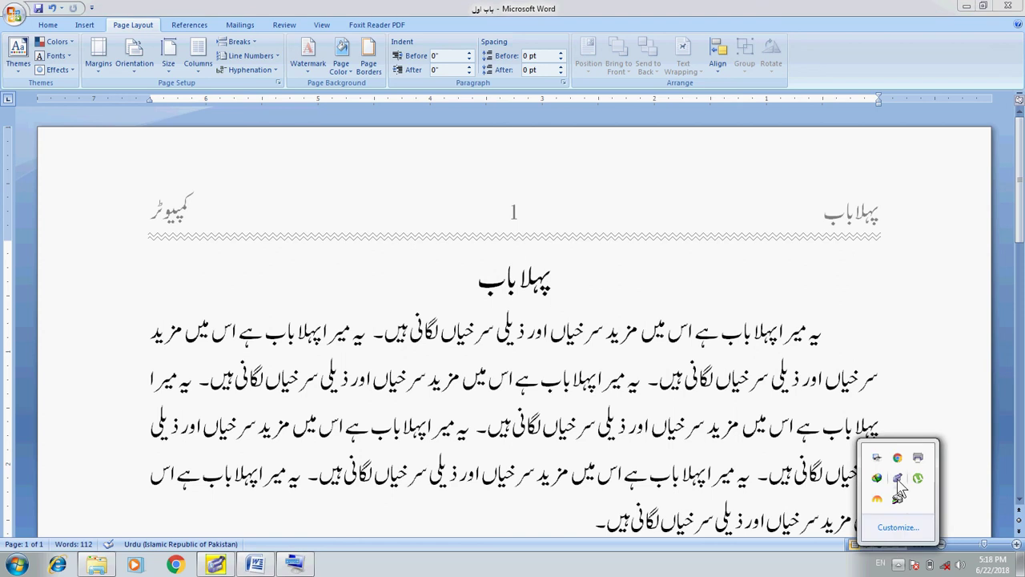